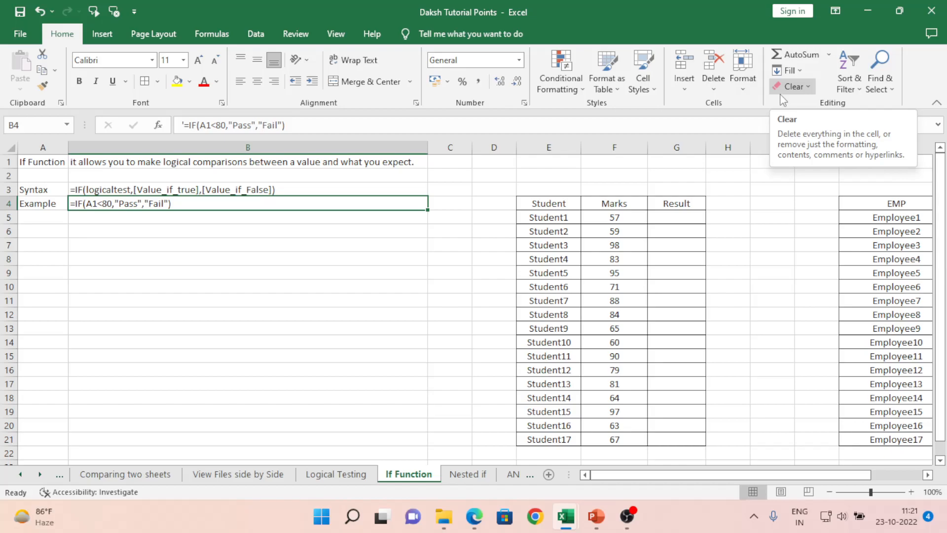
- Review the IF function's description in cell B1 and its syntax in cell B3
key(Up)
key(Up)
key(Up)
key(Left)
key(Right)
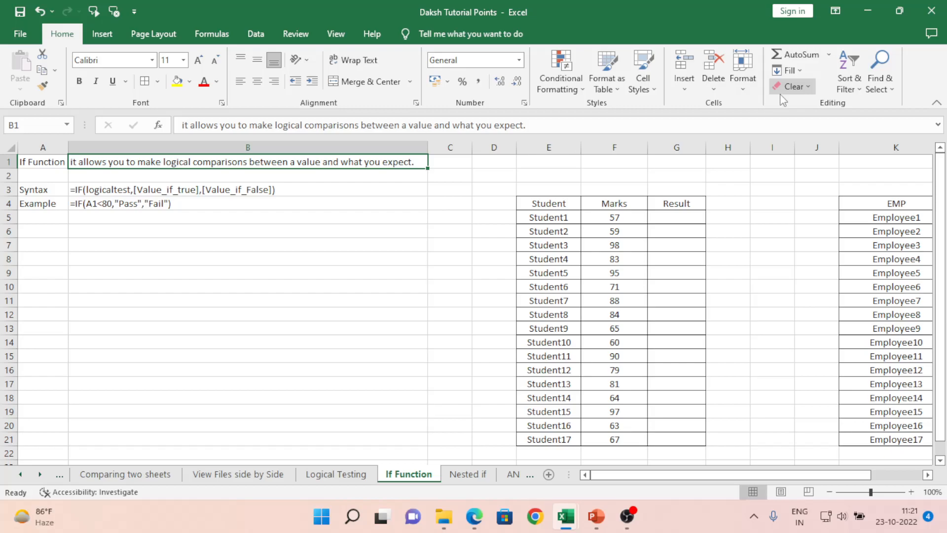
key(Down)
key(Down)
key(Left)
key(Right)
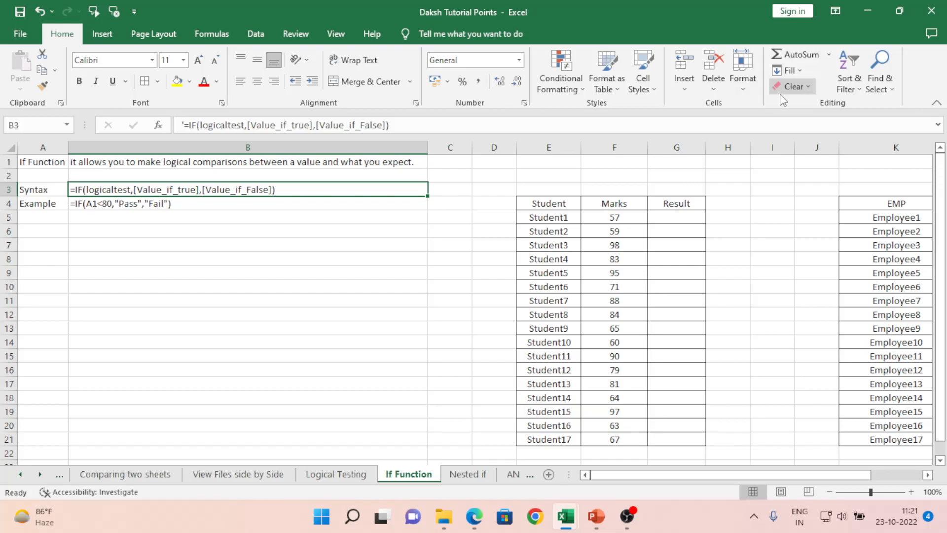
key(Down)
key(Down)
key(Down)
text(=if)
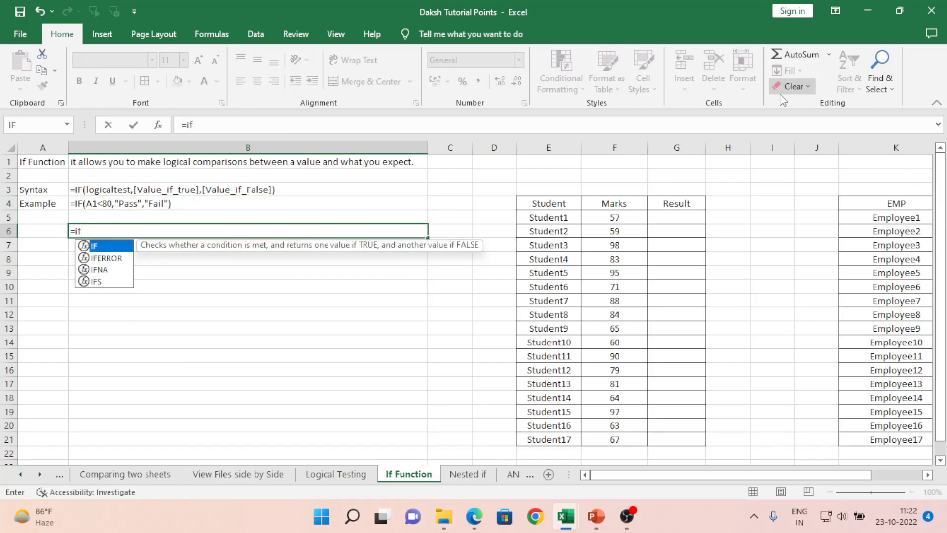
key(Tab)
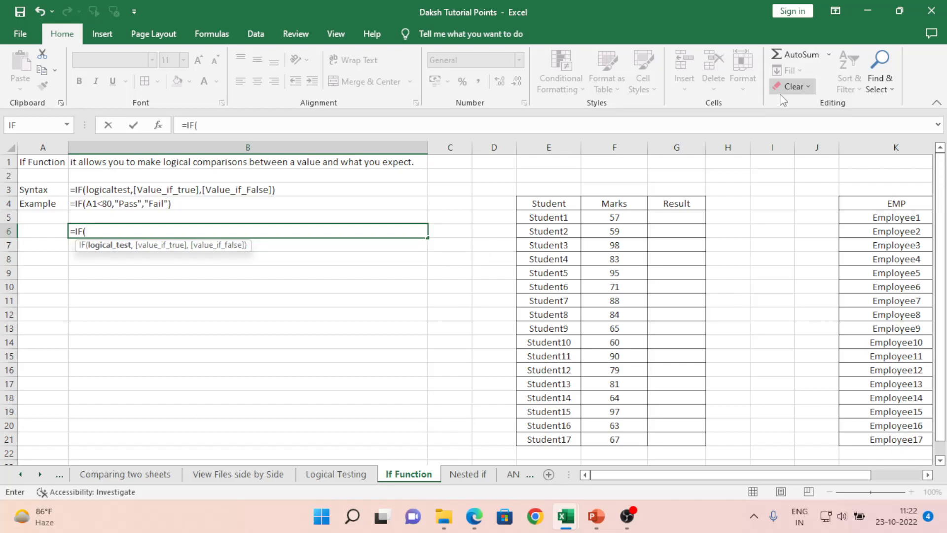
key(Escape)
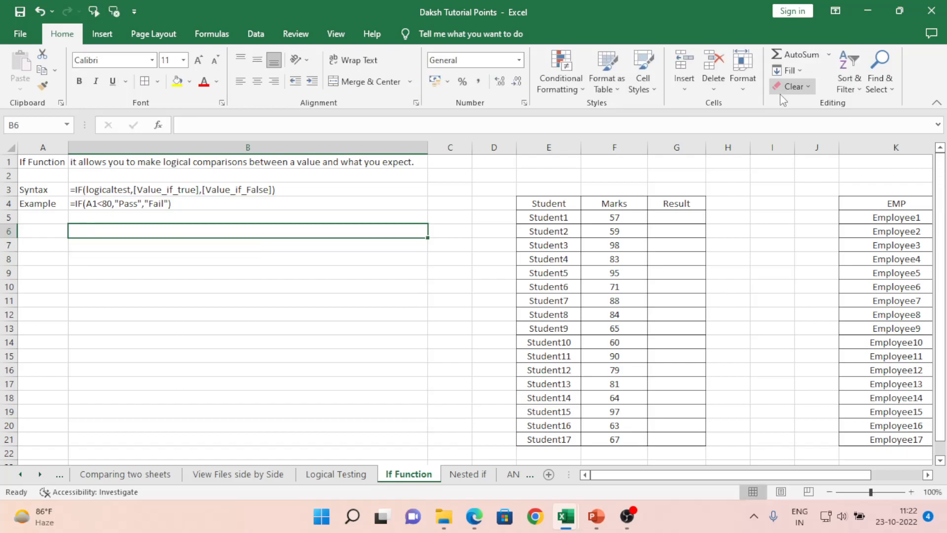
- Review the logical operators and their symbols on the Logical Testing sheet
click(347, 474)
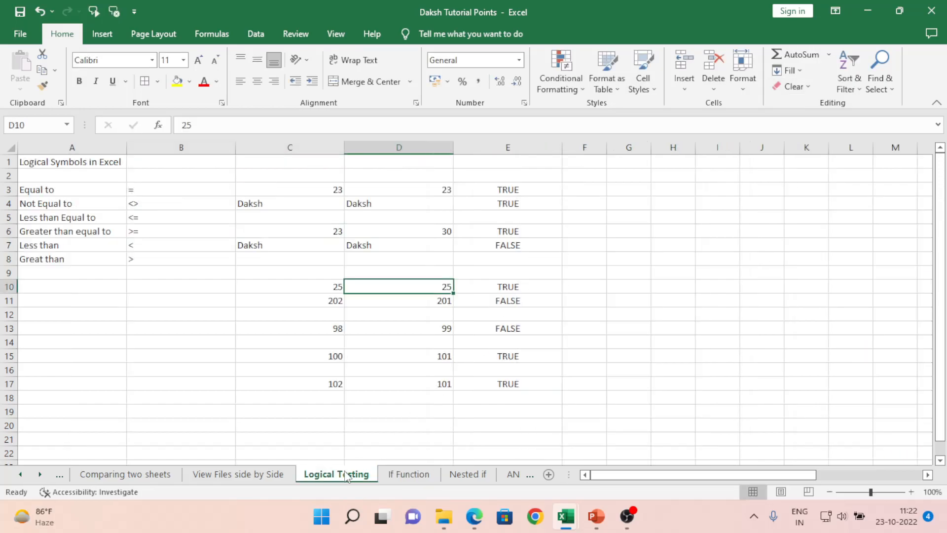
click(77, 216)
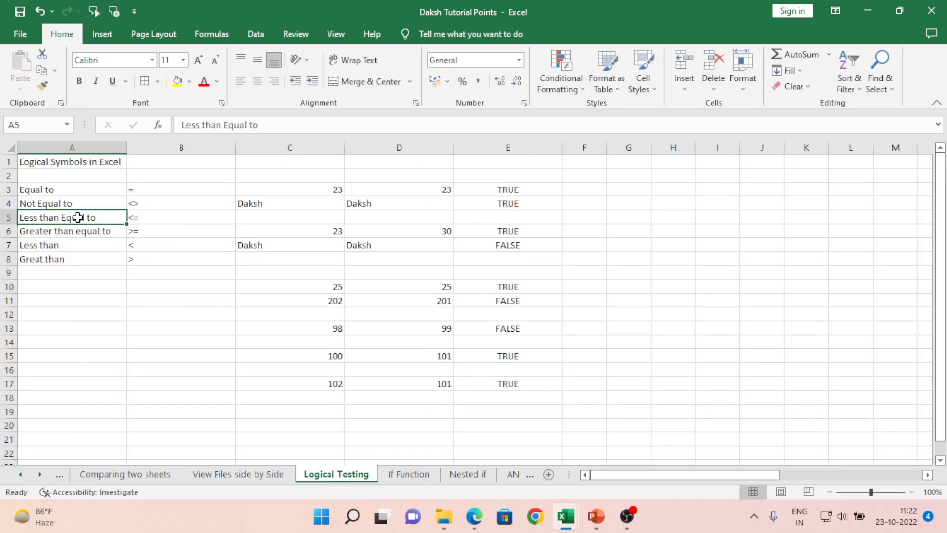
click(53, 249)
click(138, 190)
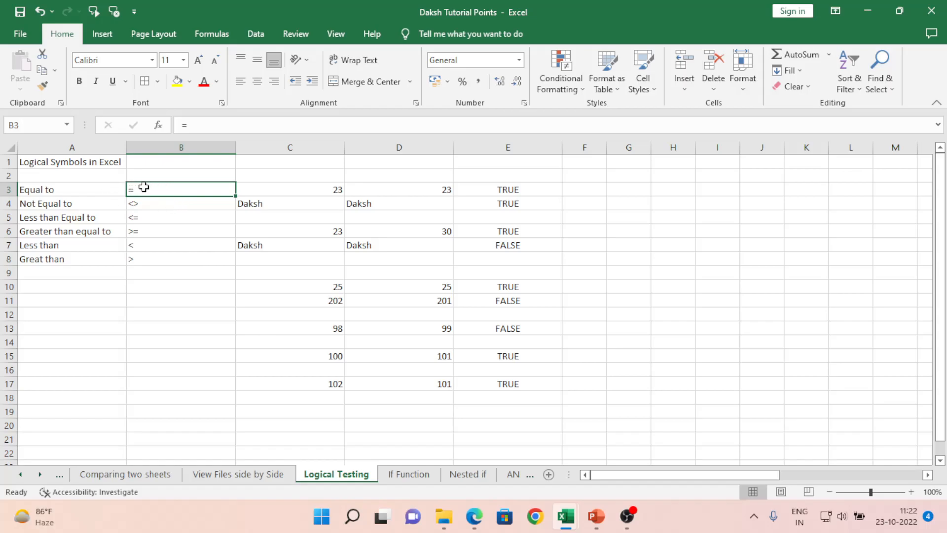
- Begin an IF formula in cell B6 of the If Function sheet with the logical test A6=100
click(408, 474)
text(=if)
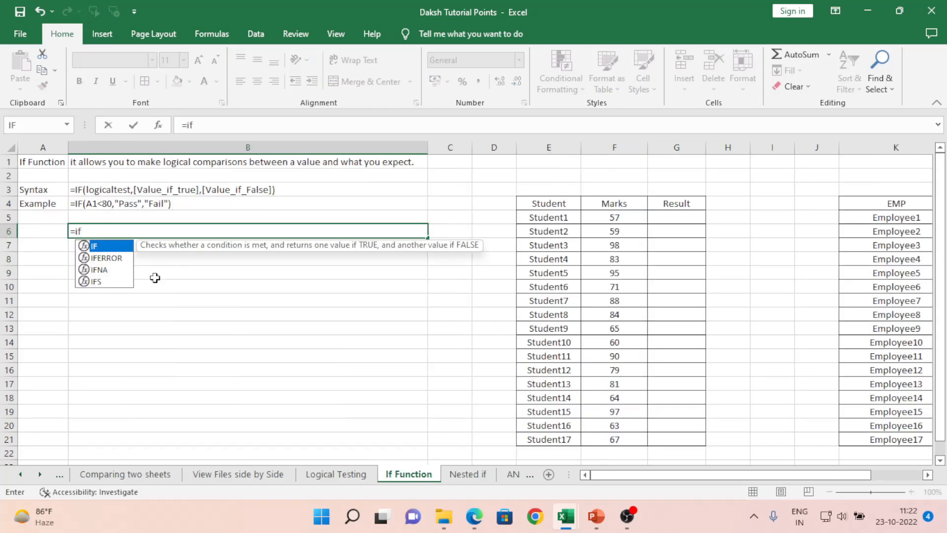
key(Tab)
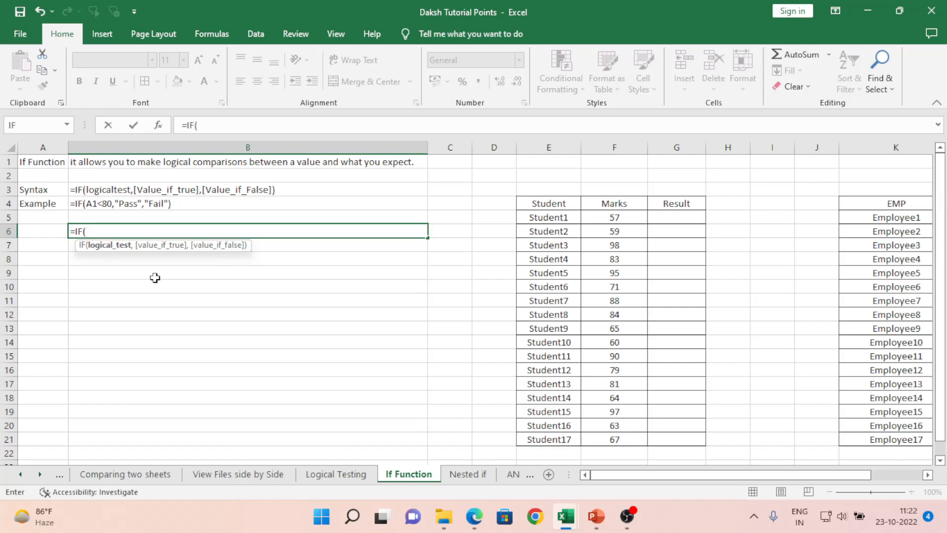
text(a)
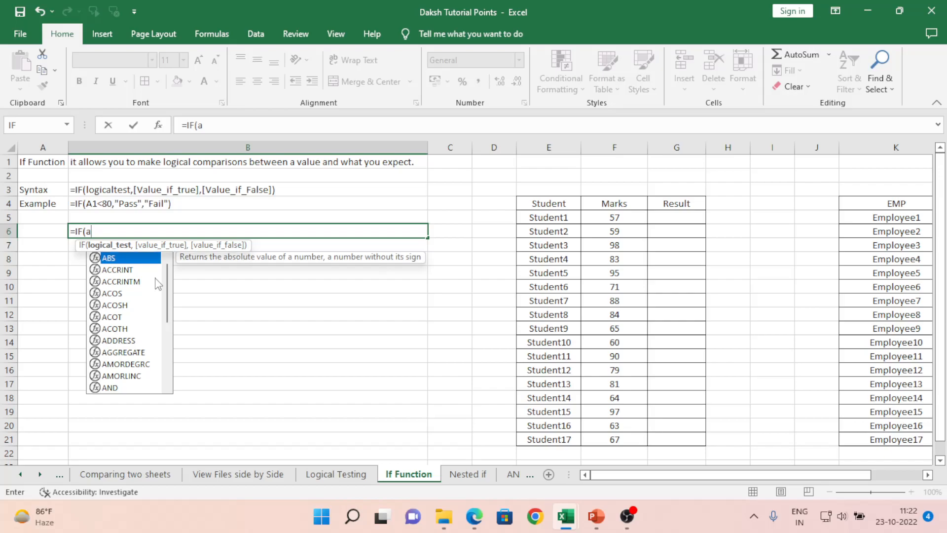
text(6)
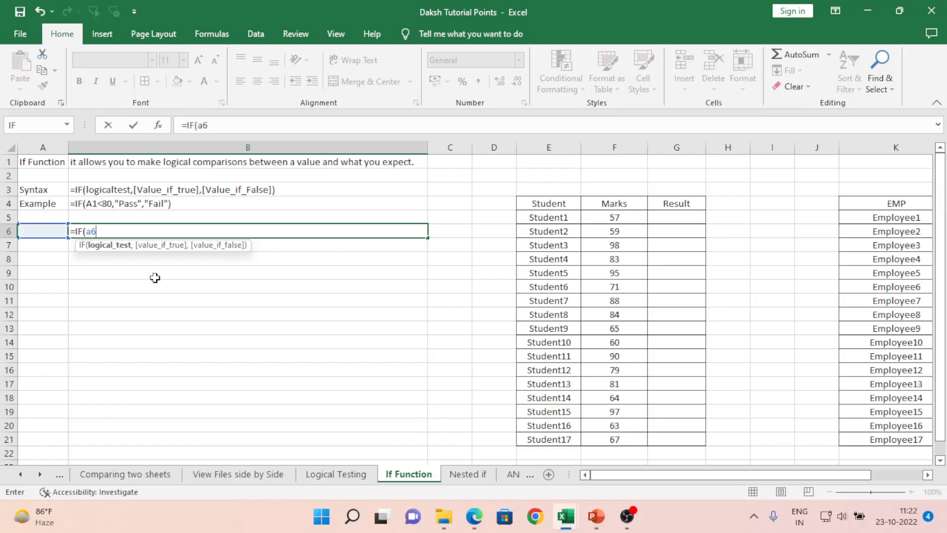
text(=100,)
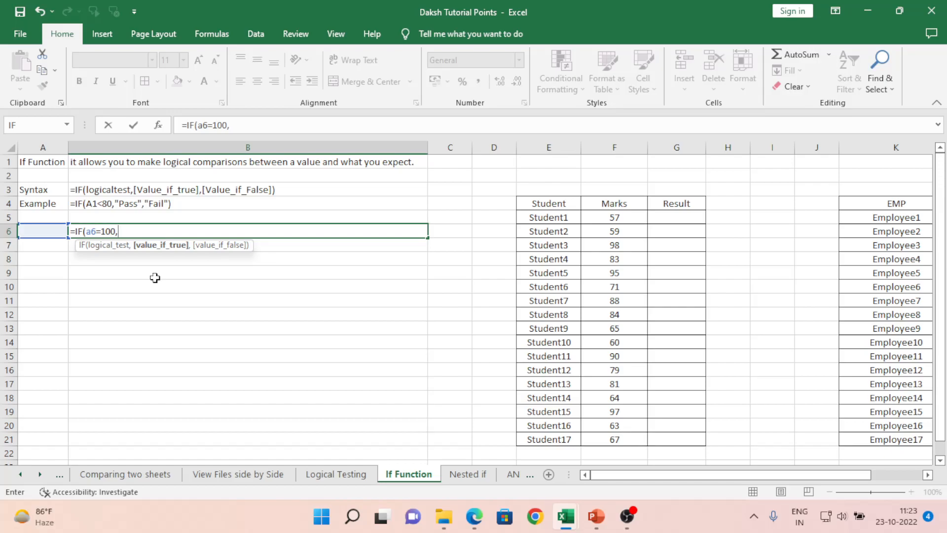
- Complete the IF formula in B6 with SUM(F5:F21) as the value if true and 0 as the value if false
text(sum)
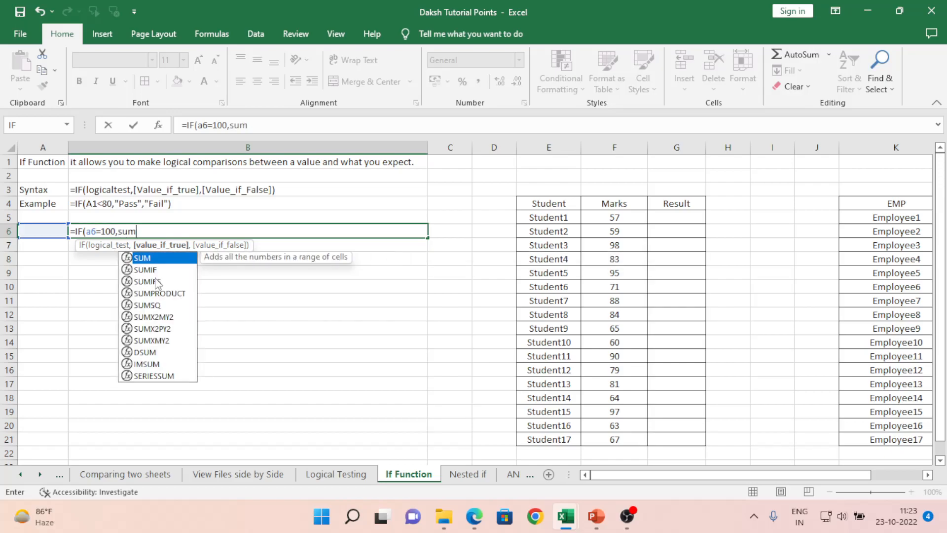
key(Tab)
key(Right)
key(Right)
key(Right)
key(Right)
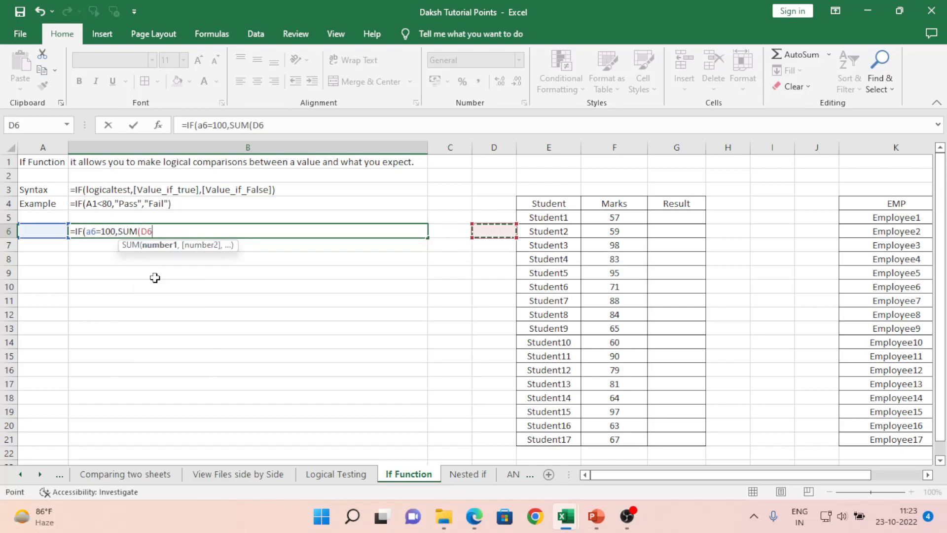
key(Up)
key(ctrl+shift+Down)
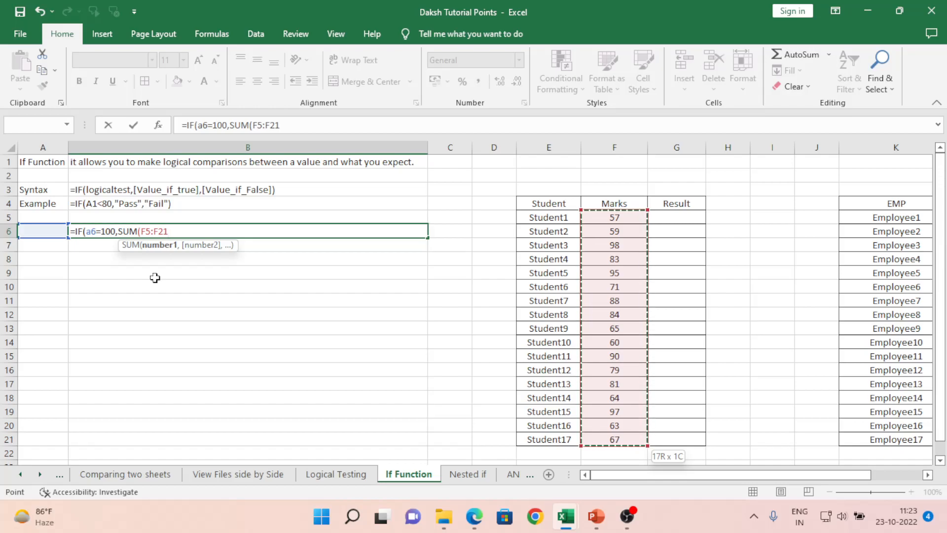
text(),)
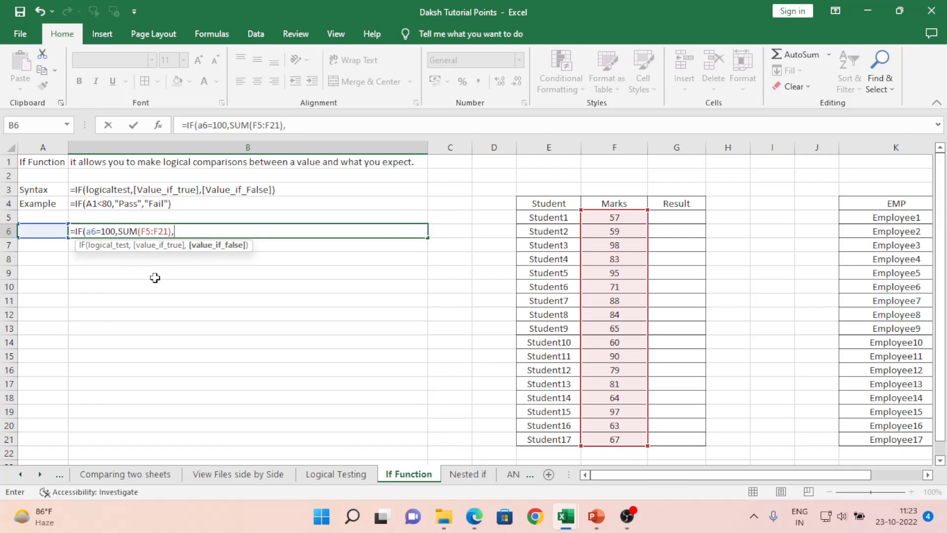
text(0))
key(Return)
key(Up)
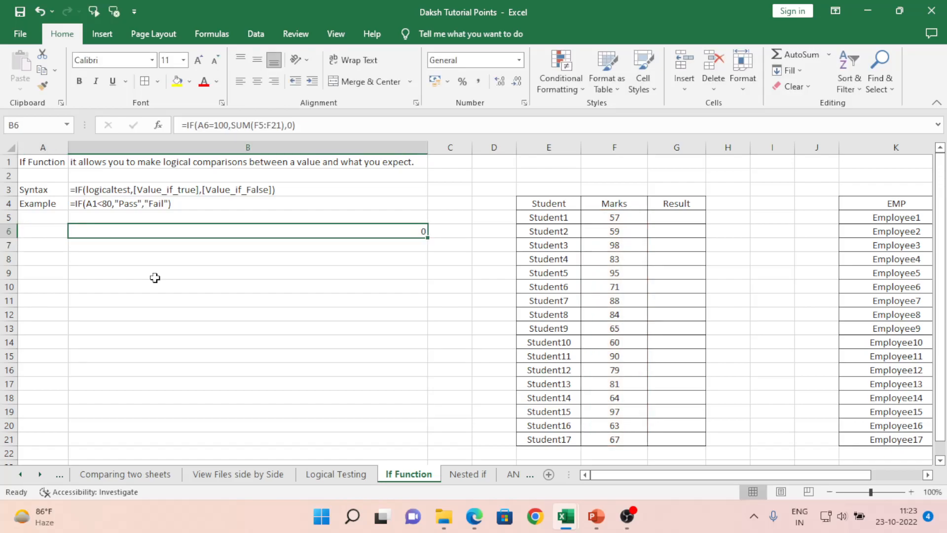
- Enter 100 in cell A6 to satisfy the formula's condition
key(Left)
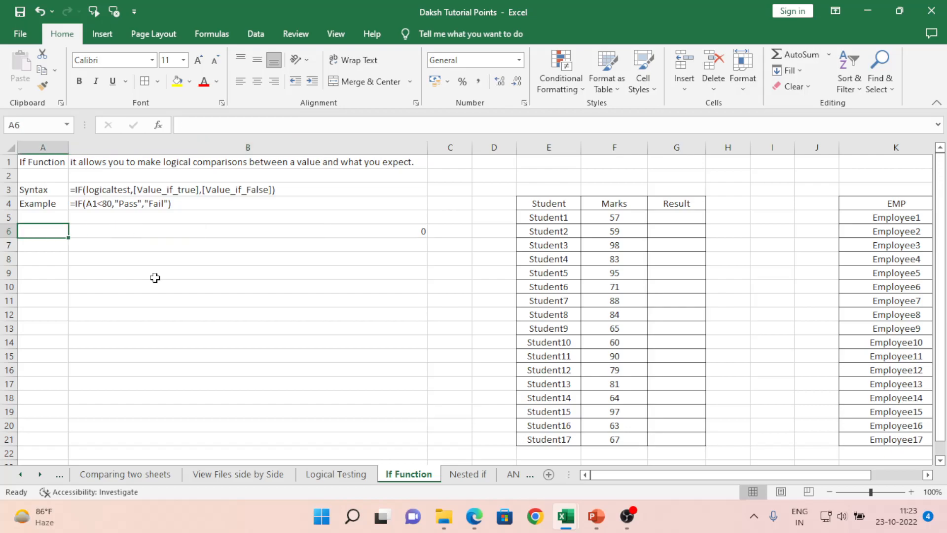
text(100)
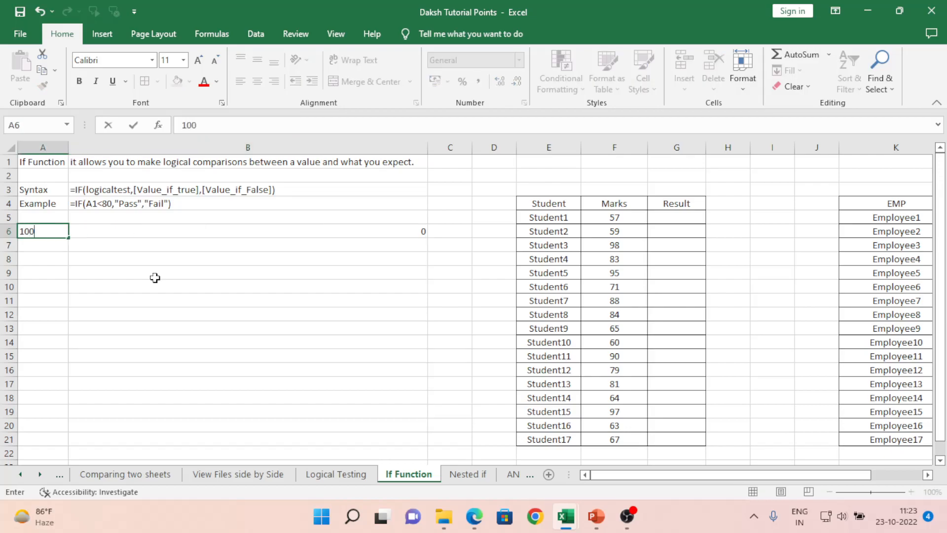
key(Return)
key(Up)
key(Right)
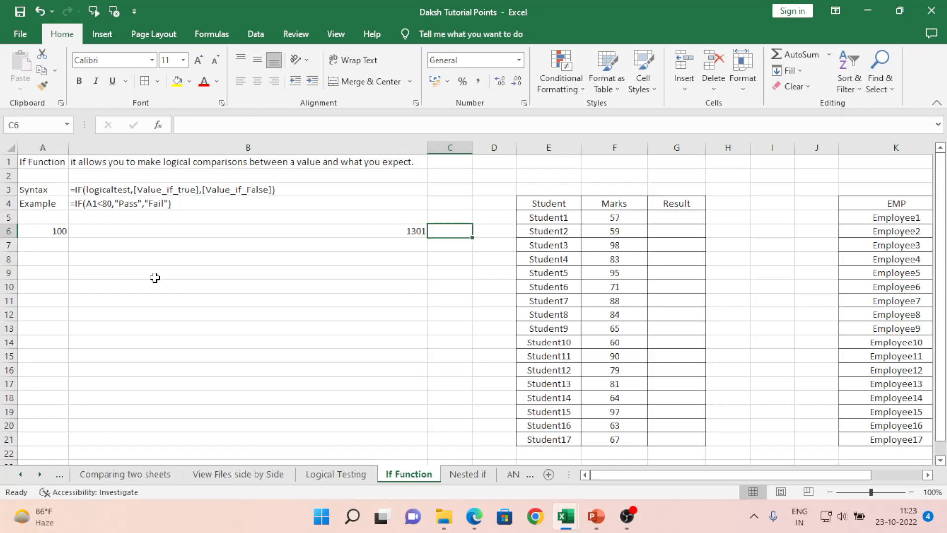
- Examine the student marks in column F that the formula in B6 adds up
key(Right)
key(Right)
key(Right)
key(Right)
key(Up)
key(ctrl+shift+Down)
key(Up)
key(Left)
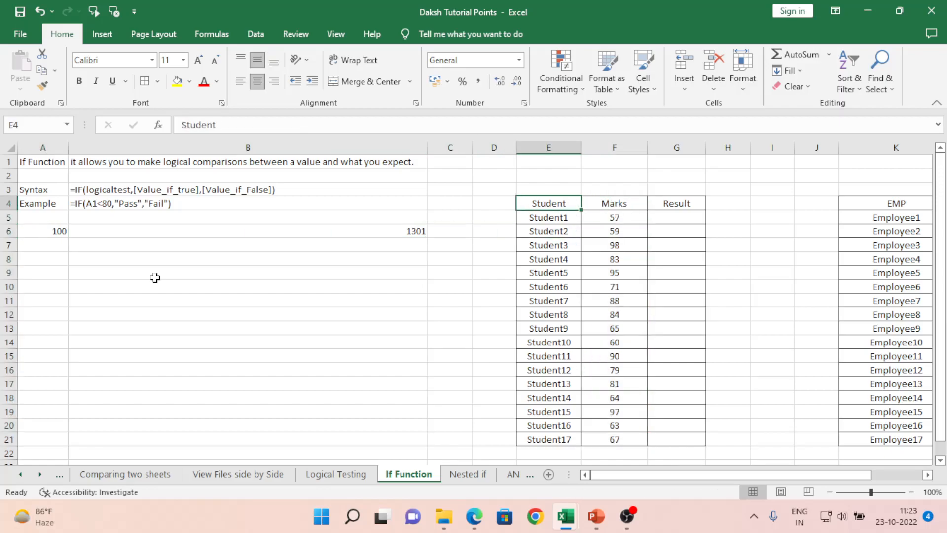
key(Left)
key(Left)
key(Left)
key(Left)
key(Down)
key(Right)
key(Down)
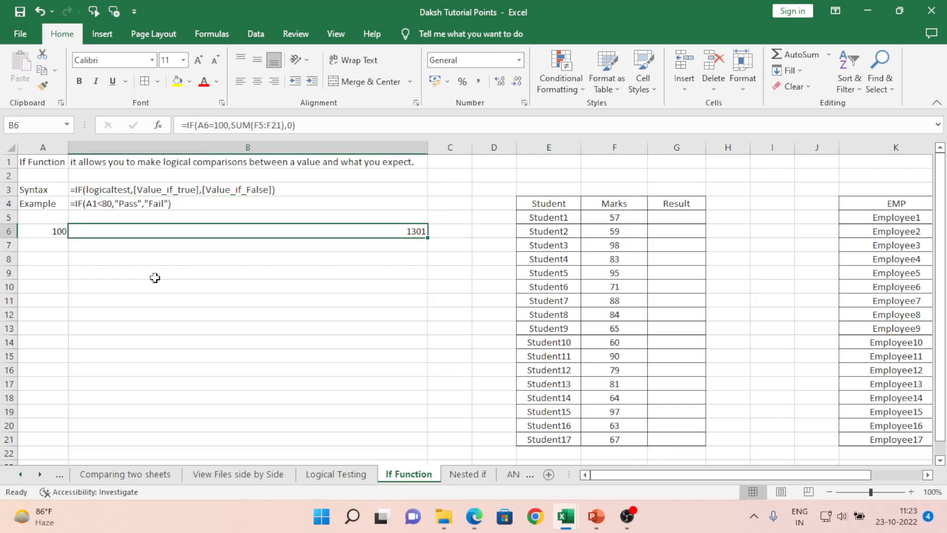
- Inspect the logical test A6=100 within the formula in cell B6
key(F2)
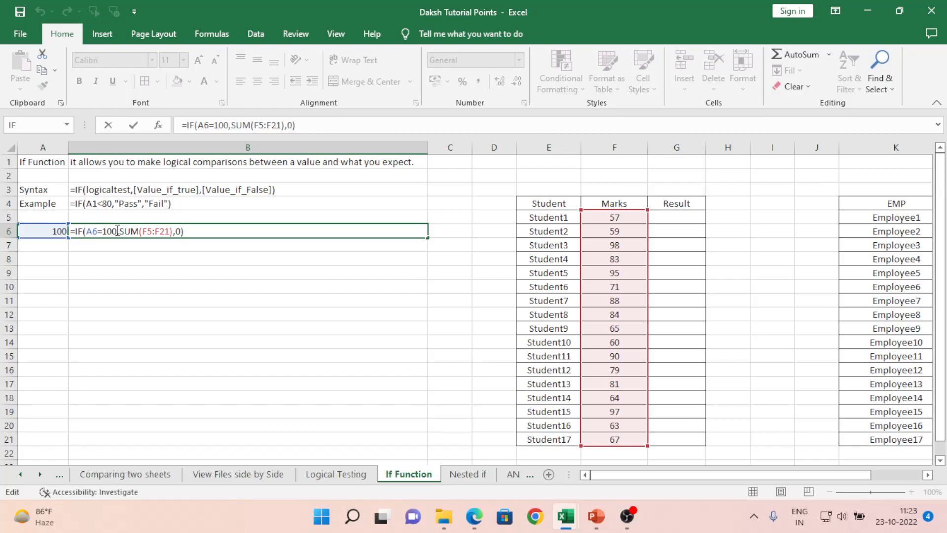
drag(117, 230, 89, 229)
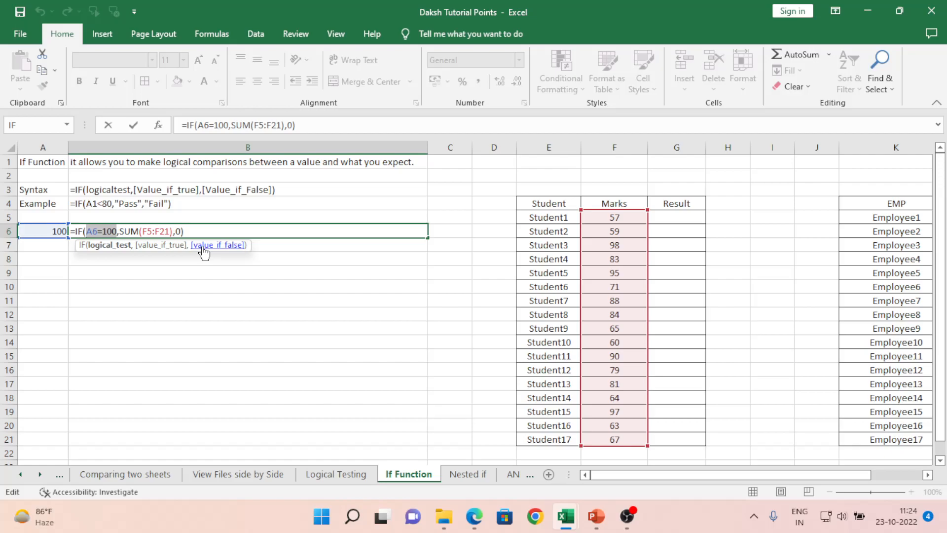
key(ctrl+Return)
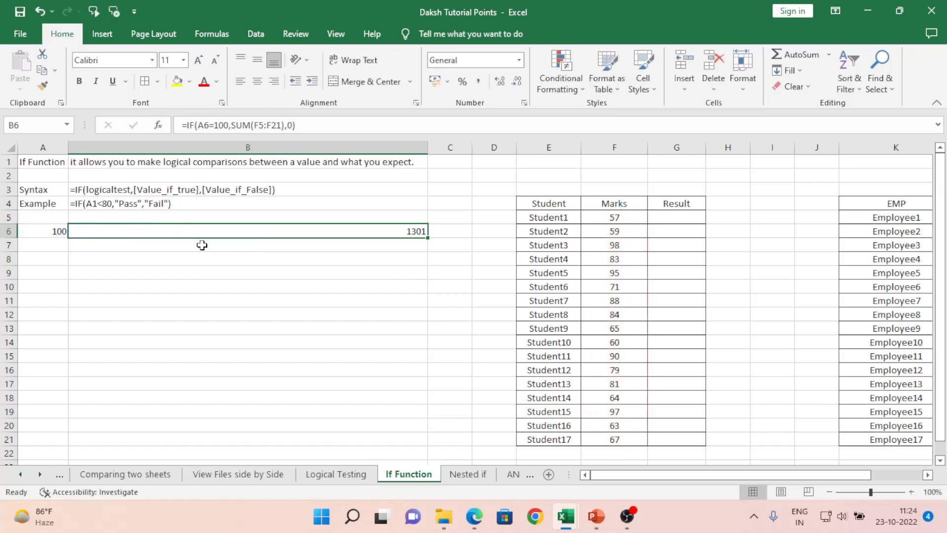
- Replace the value-if-false argument in B6's formula with the text "Please Enter 100 in Cell A6"
key(F2)
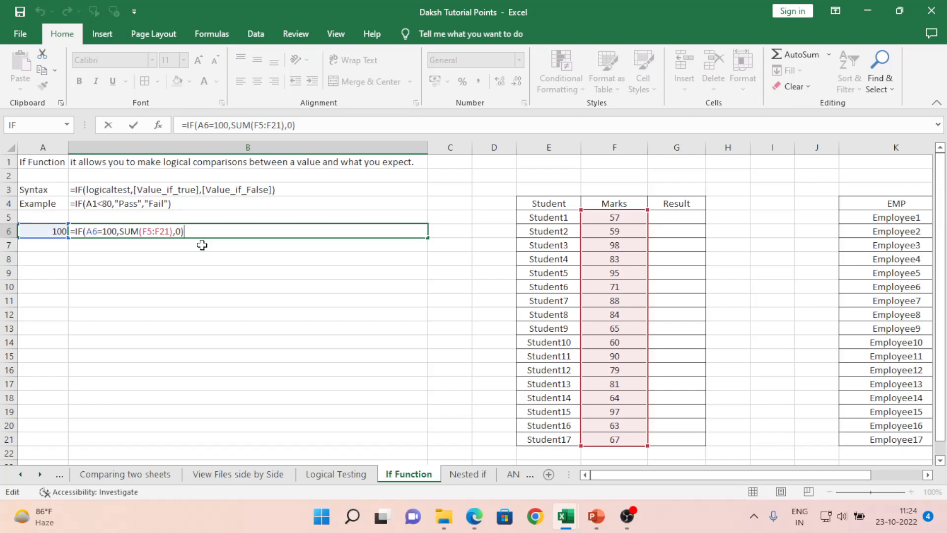
key(Left)
key(shift+Left)
text(")
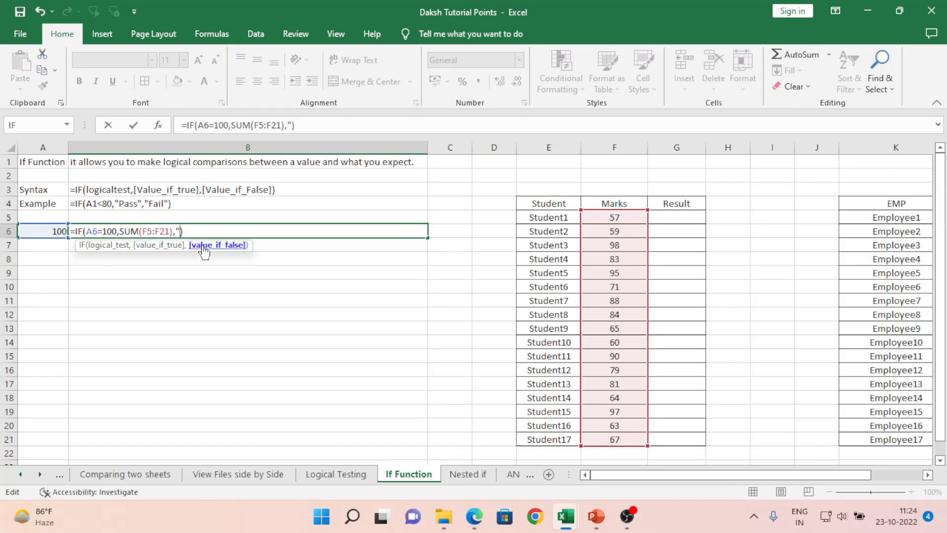
text(Please )
text(Enter )
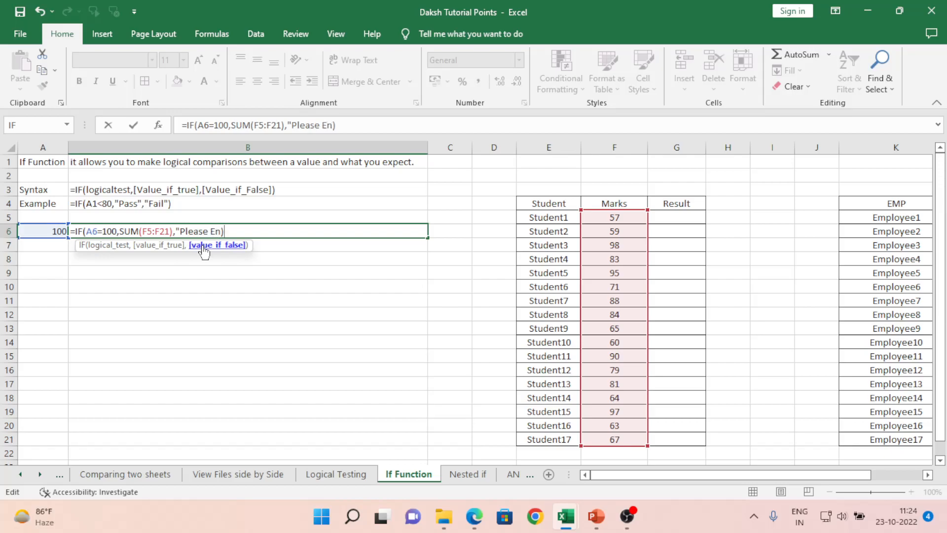
text(100 in Ce)
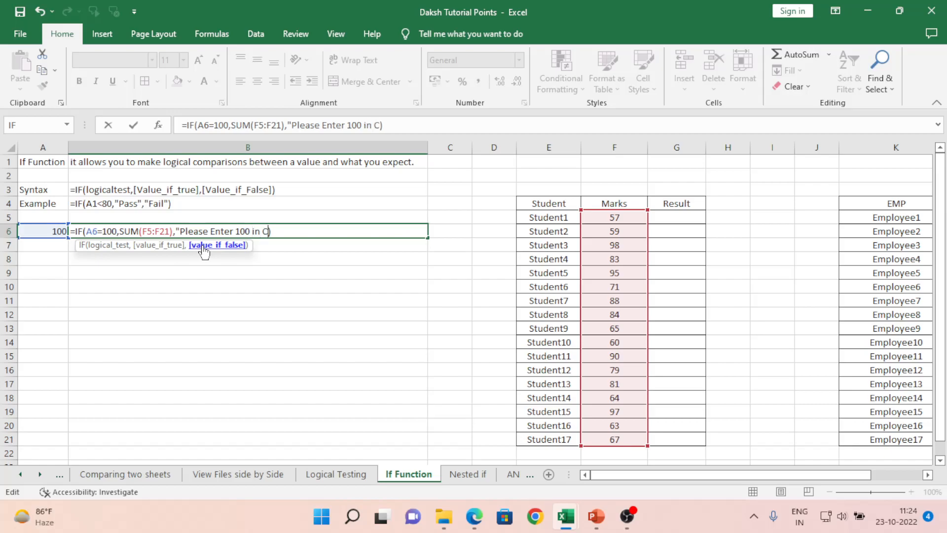
text(ll A6"))
key(Return)
- Test the false result of the formula by clearing cell A6 and entering 99 in it
key(Up)
key(Left)
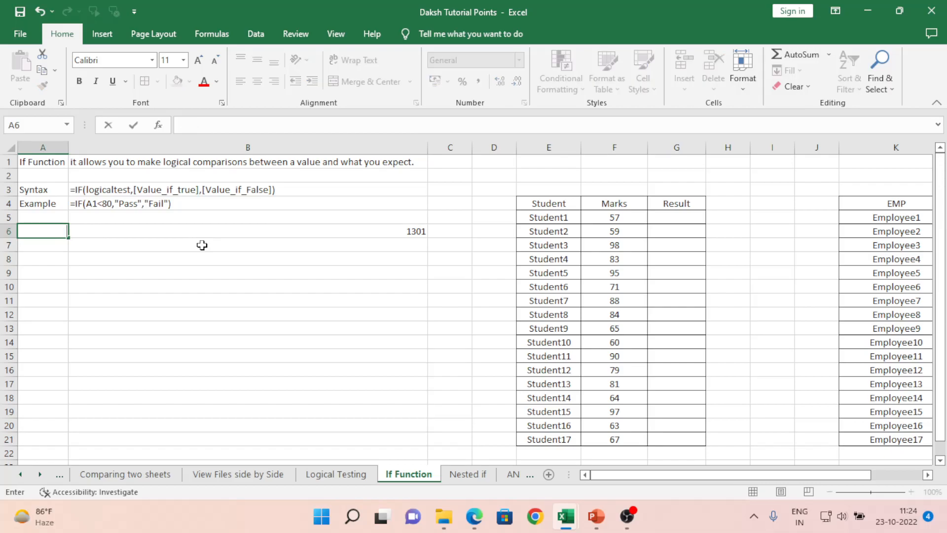
key(Delete)
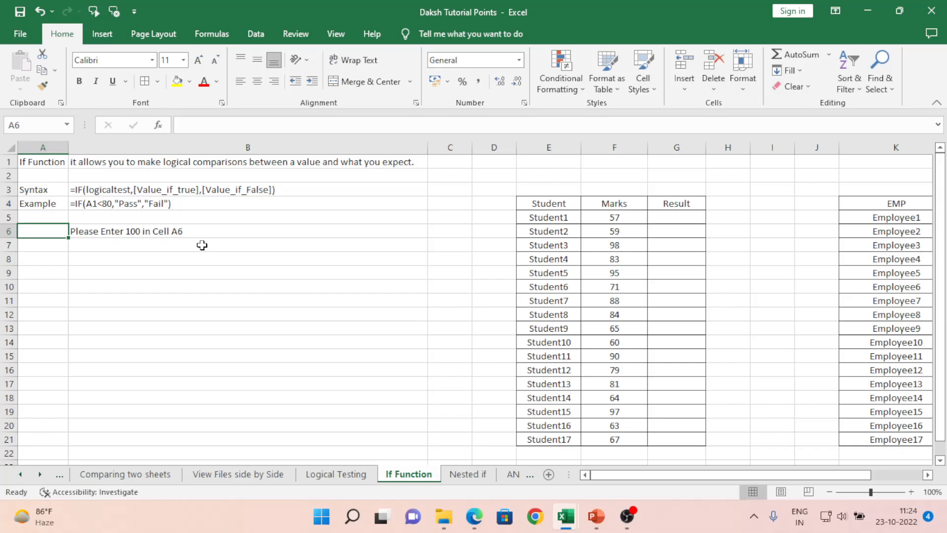
text(99)
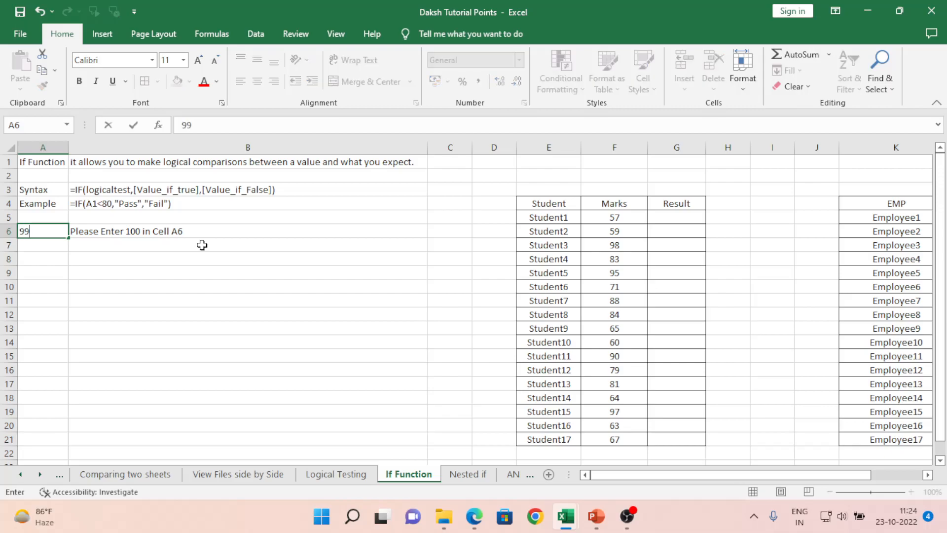
key(Return)
key(Up)
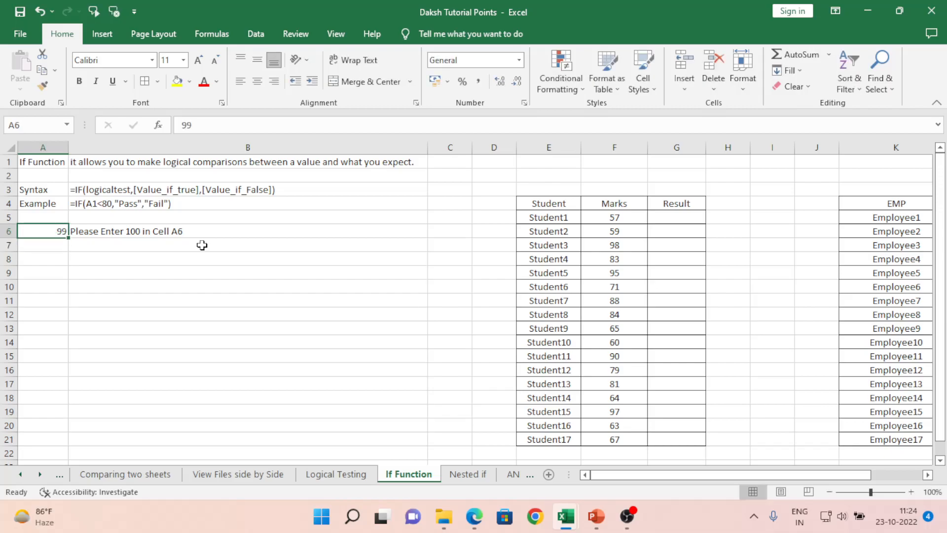
- Test the true result of the formula in B6 by entering 100 in cell A6
text(100)
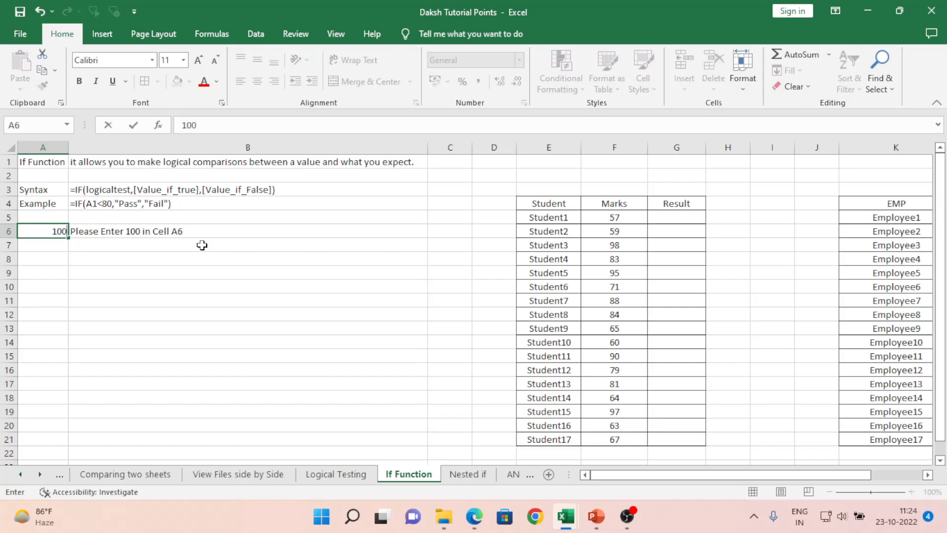
key(Return)
key(Up)
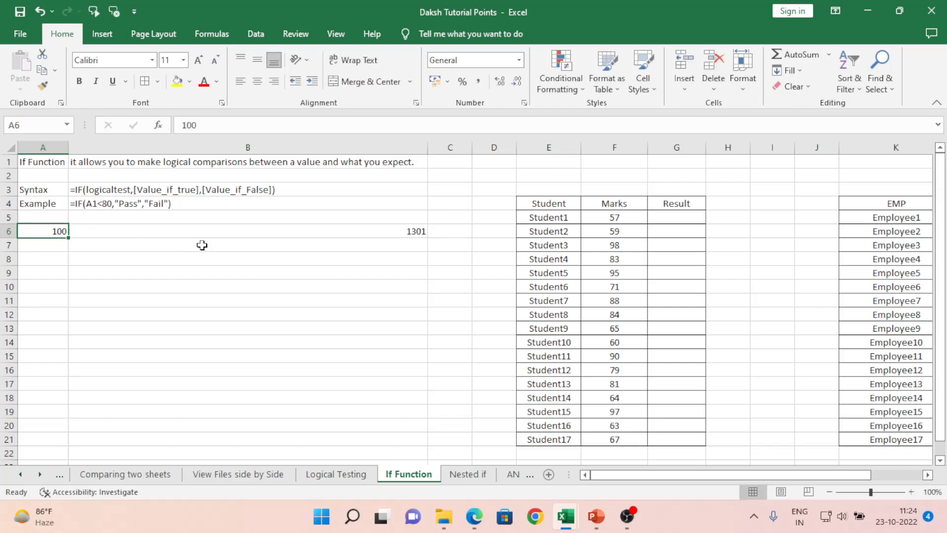
- Review the IF function's syntax in cell B3 and its example in cell B4
key(Right)
key(Right)
key(Left)
key(Left)
key(Up)
key(Up)
key(Up)
key(Right)
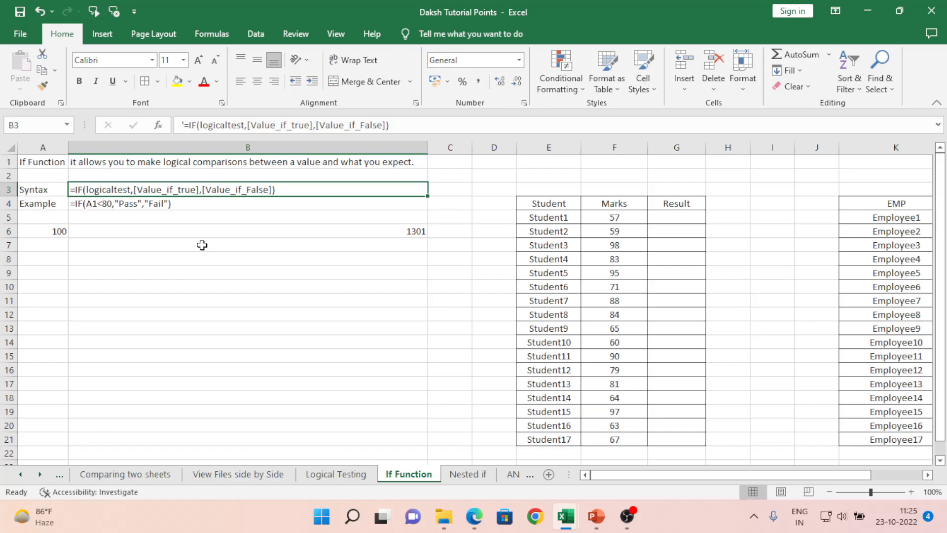
key(Down)
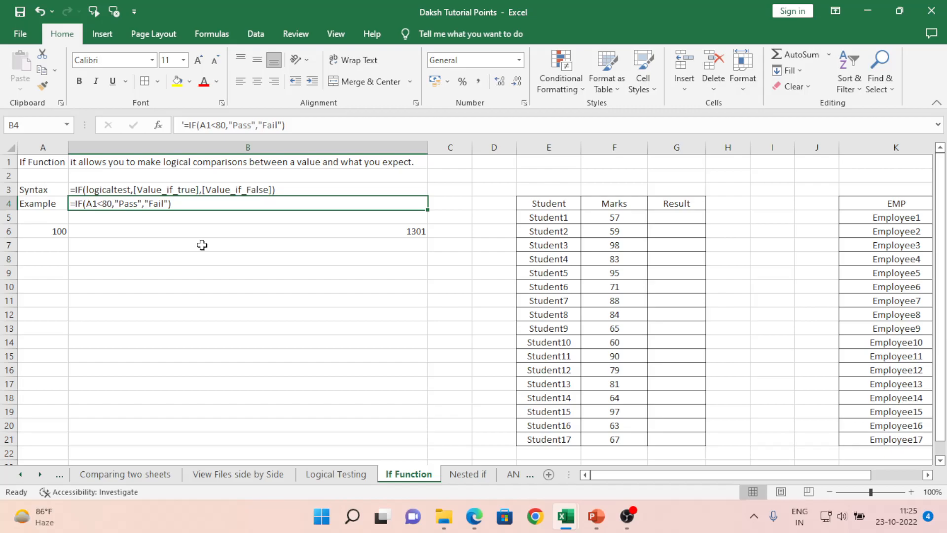
- Correct the example in cell B4 so that its logical test reads A1>80
double_click(101, 203)
key(Delete)
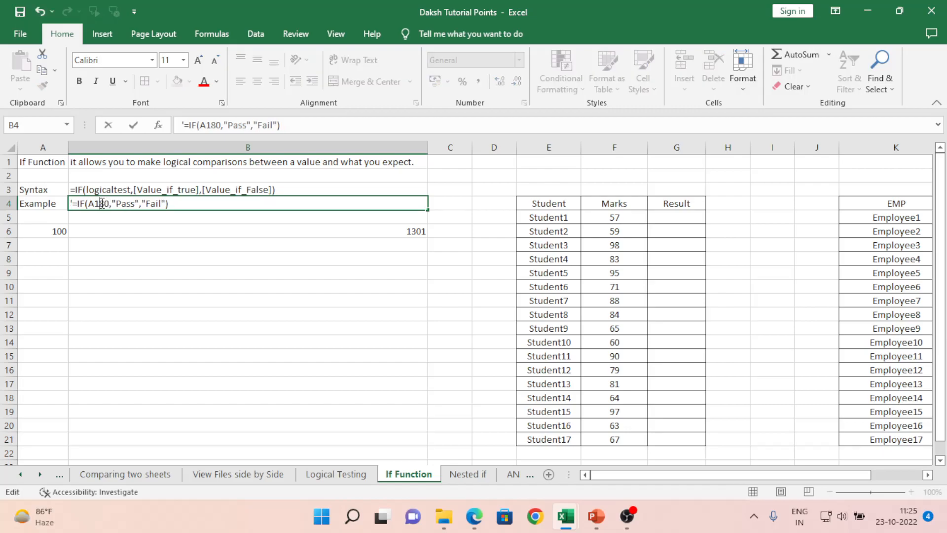
text(>)
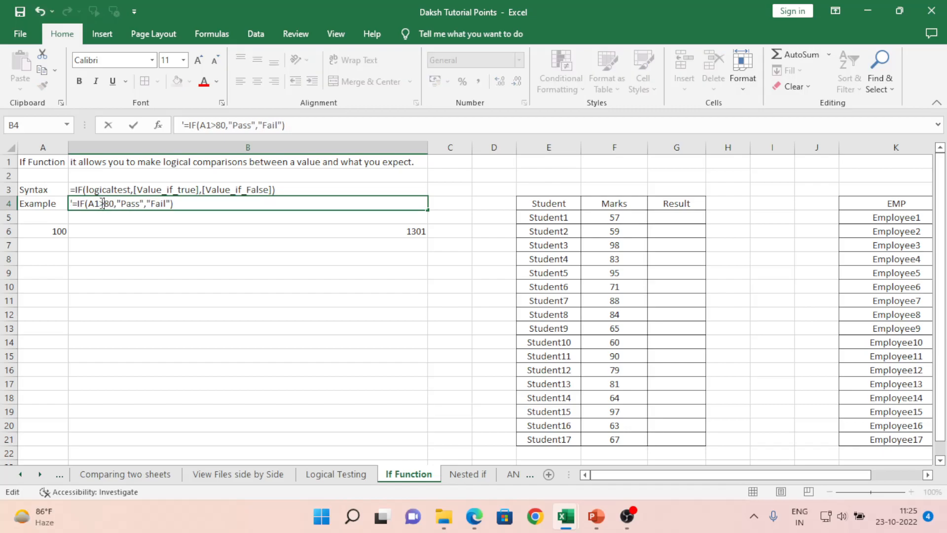
key(Return)
click(101, 203)
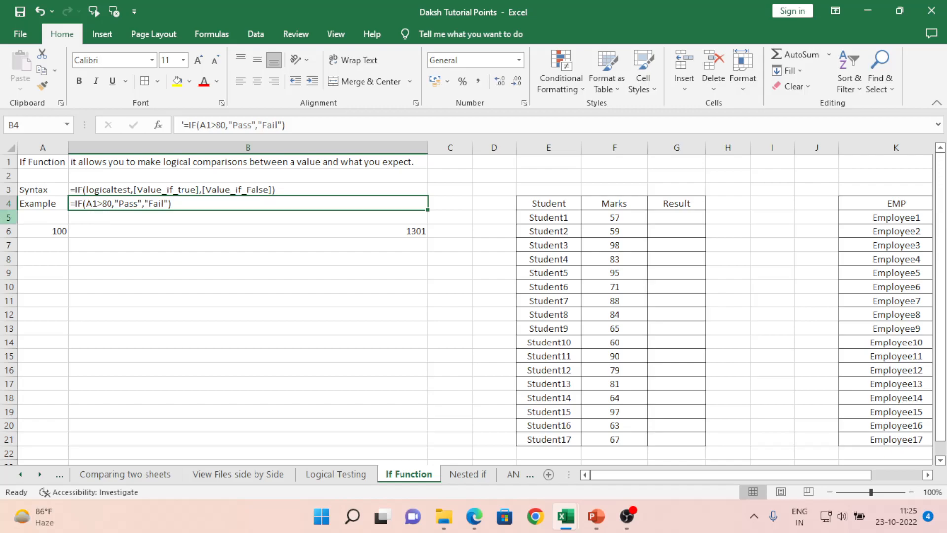
click(96, 232)
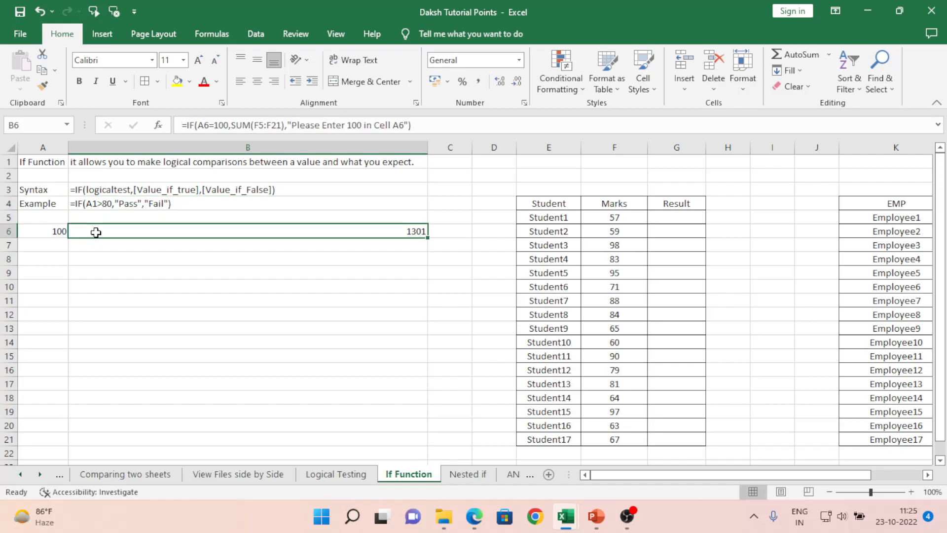
- Examine the student table's names and empty Result column, finishing at Student1's Result cell G5
click(673, 217)
key(Right)
key(Left)
key(Right)
key(Left)
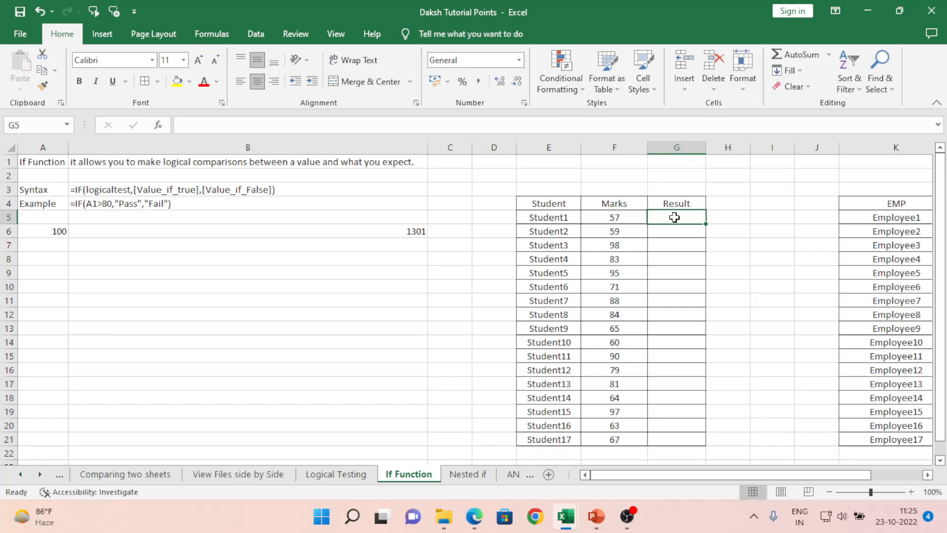
key(Left)
key(Left)
key(ctrl+Down)
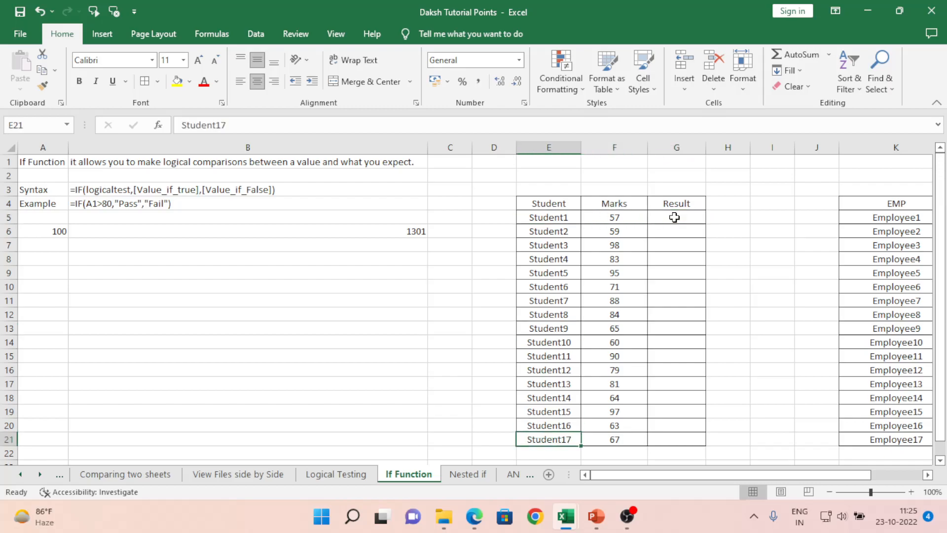
key(Right)
key(Right)
key(ctrl+Up)
key(Down)
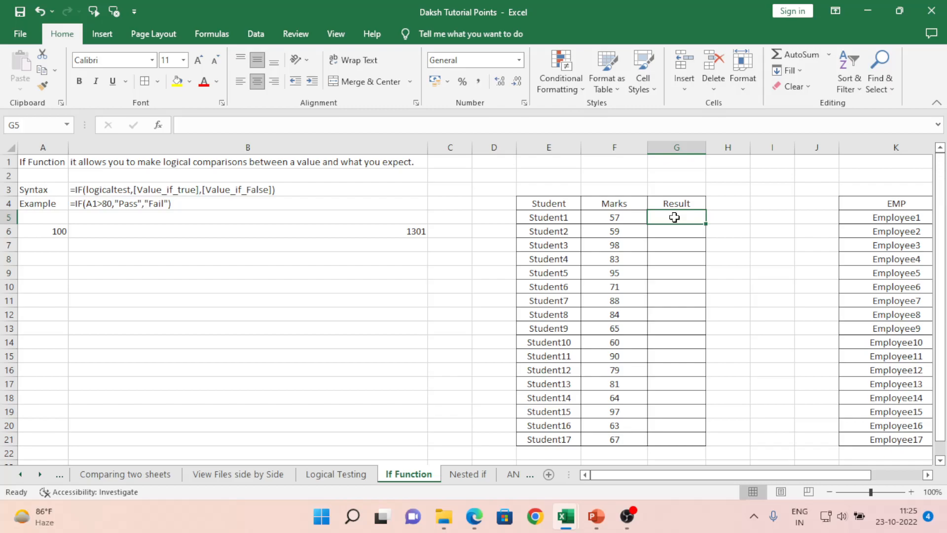
- Enter =IF(F5>=80,"Pass","Fail") in cell G5 to grade Student1 and compare it with the mark in F5
text(=i)
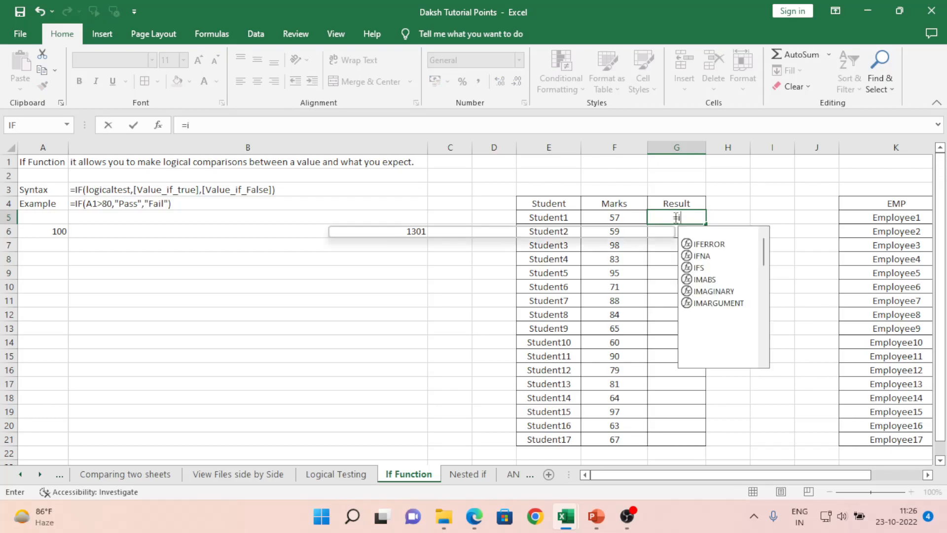
text(f)
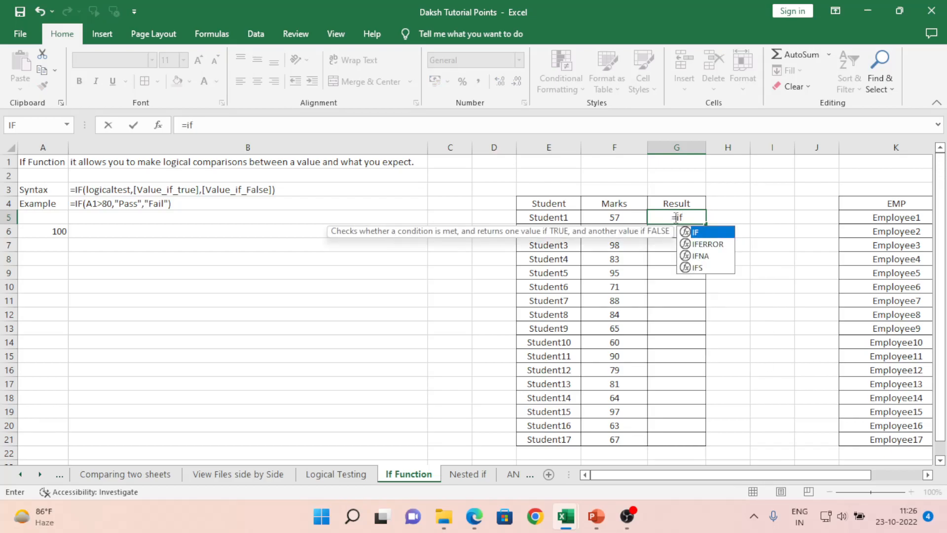
key(Tab)
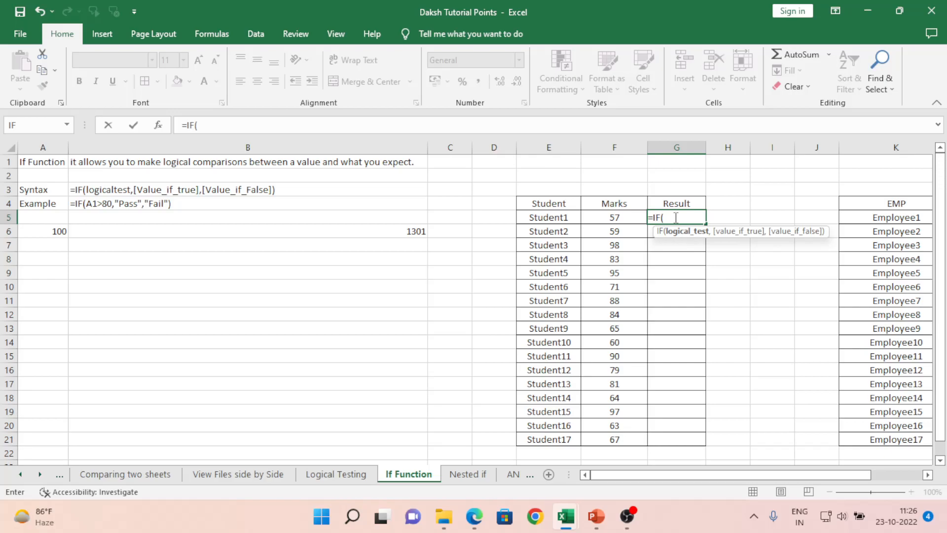
key(Left)
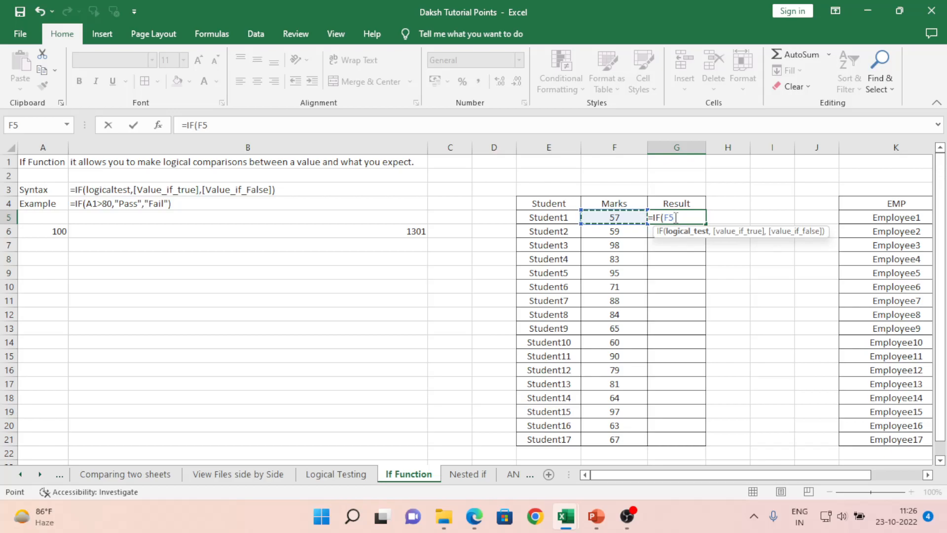
text(>=80,)
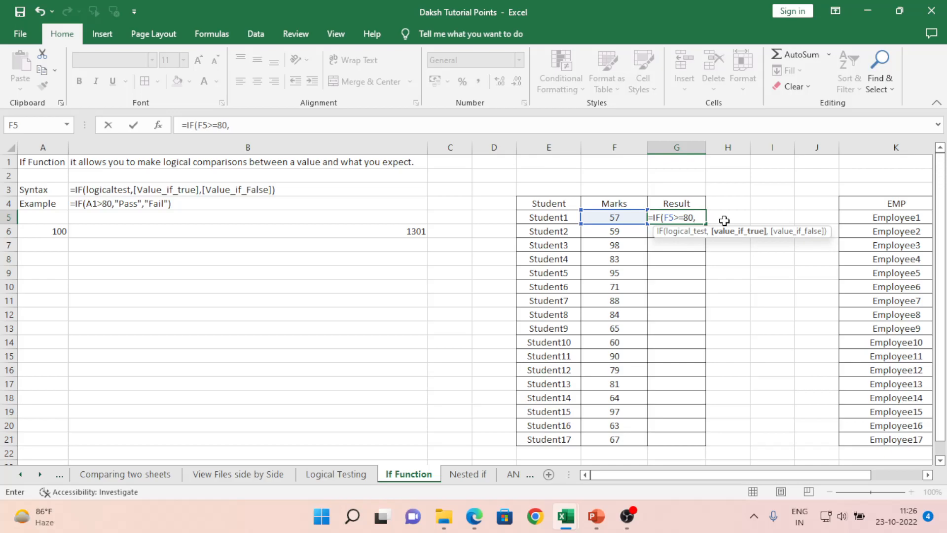
text("Pass)
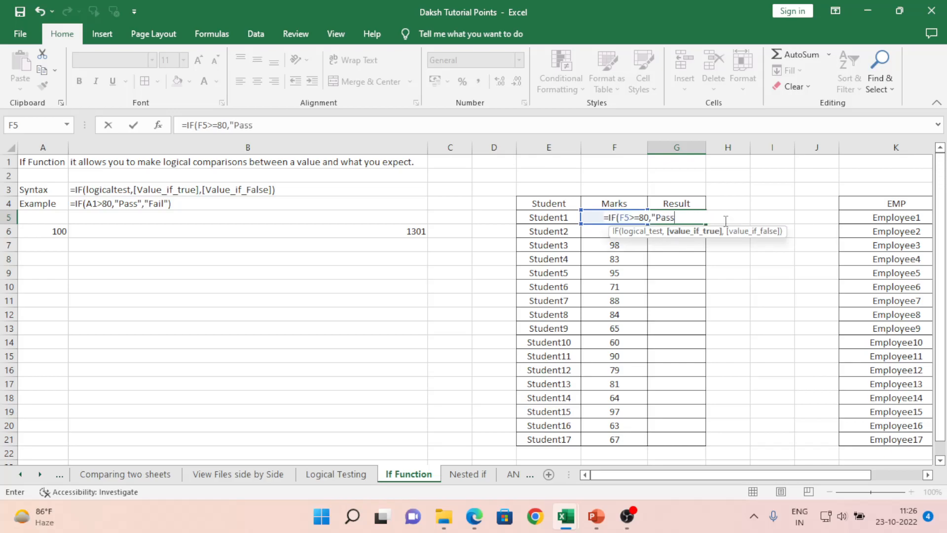
text(",)
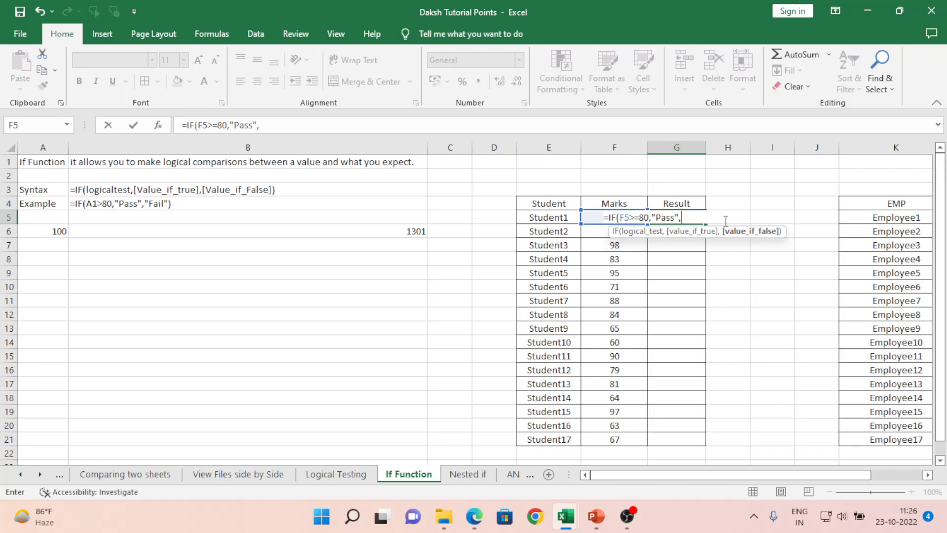
text("Fail"))
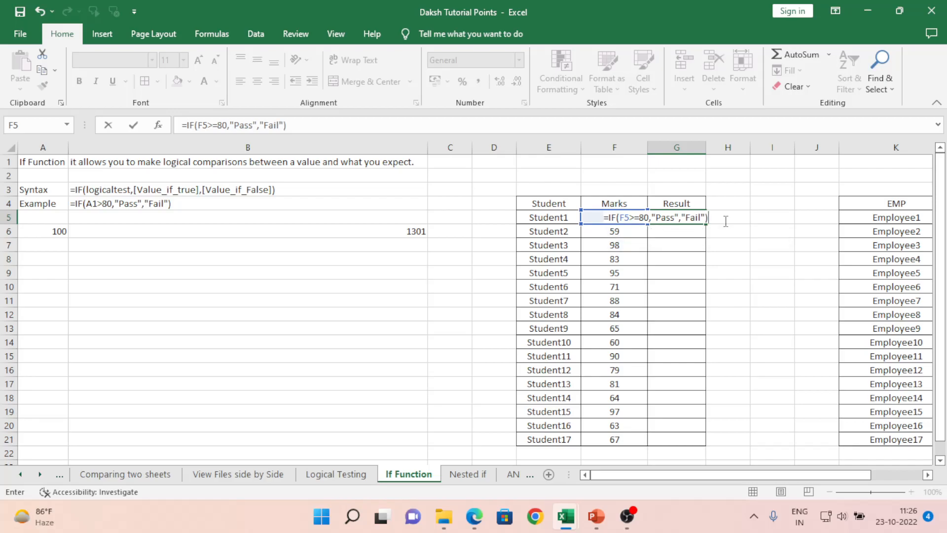
key(Return)
key(Up)
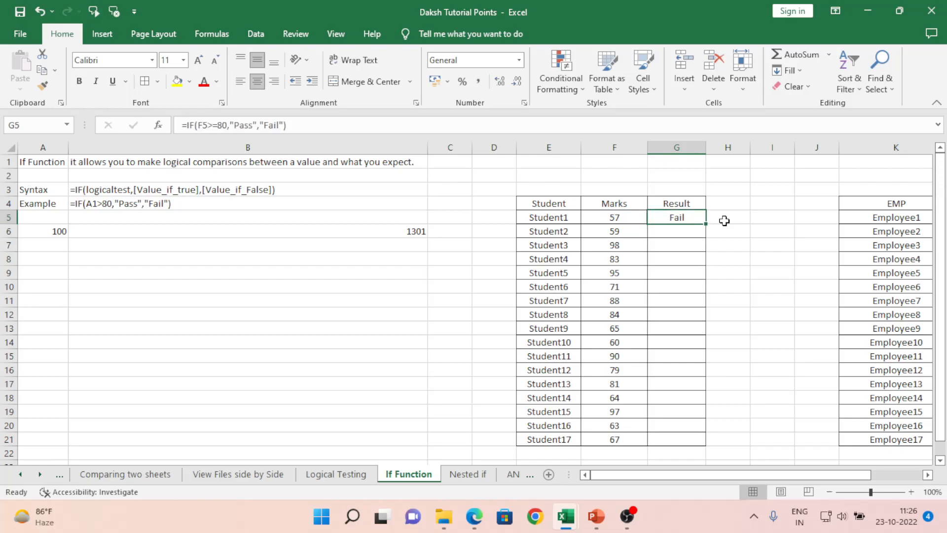
key(Left)
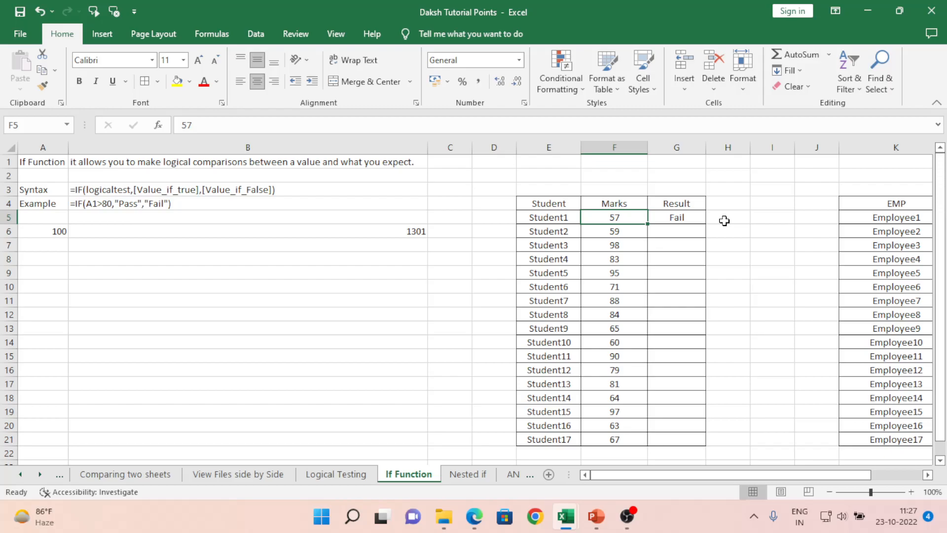
key(Right)
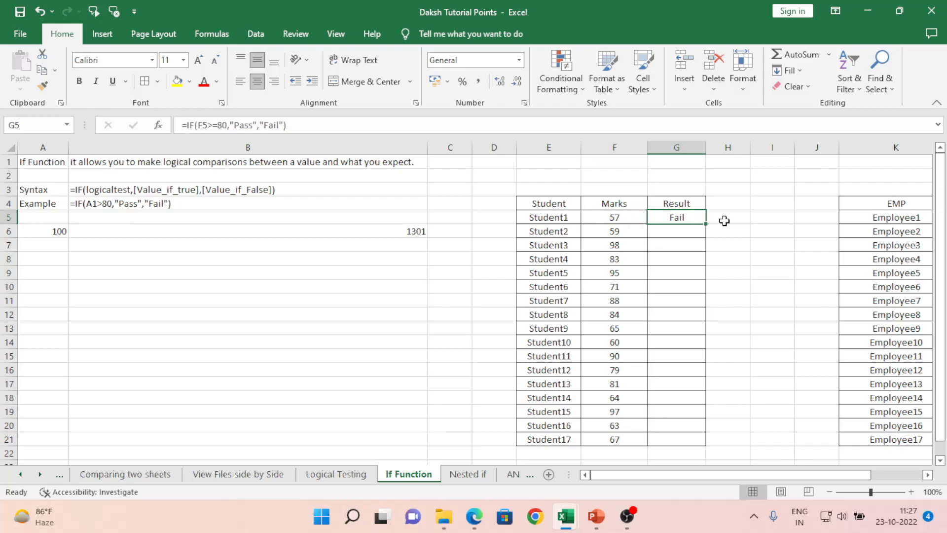
- Copy the formula in G5 down the Result column through G21 for all students
key(ctrl+c)
key(shift+Down)
key(shift+Down)
key(shift+Down)
key(shift+Down)
key(shift+Down)
key(shift+Down)
key(shift+Down)
key(shift+Down)
key(shift+Down)
key(shift+Down)
key(shift+Down)
key(shift+Down)
key(shift+Down)
key(shift+Down)
key(shift+Down)
key(shift+Down)
key(ctrl+v)
key(Up)
key(Down)
key(Down)
key(Down)
key(Up)
key(Down)
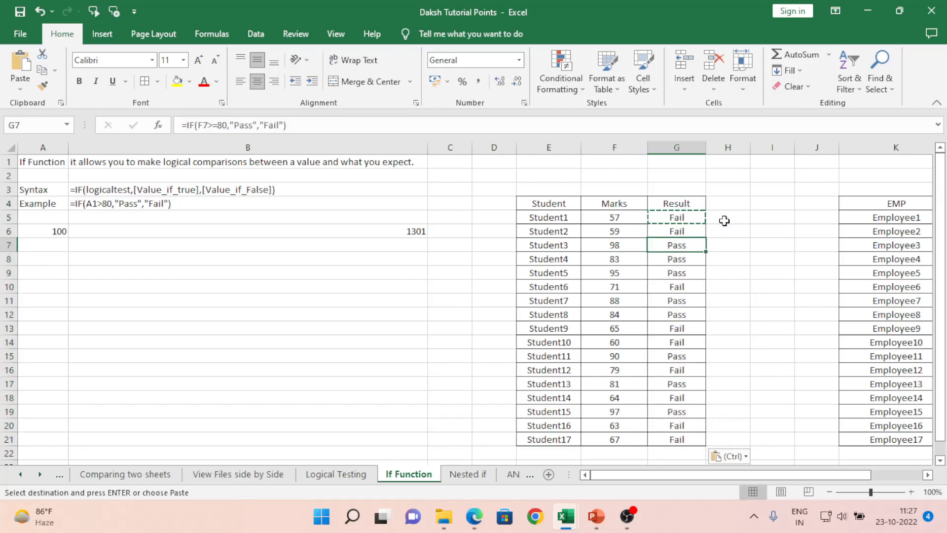
- Test the pass threshold by setting Student3's marks in F7 to 80 and finally to 79
key(Left)
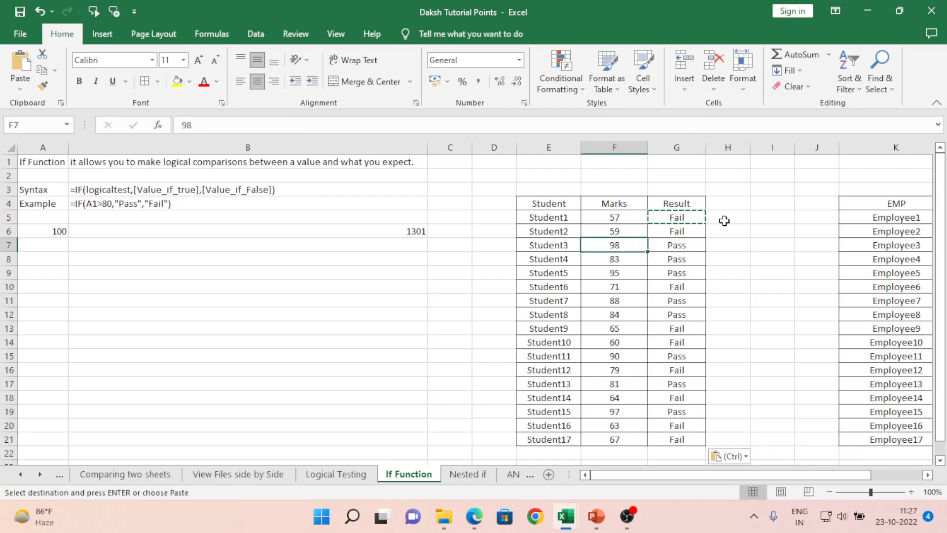
text(80)
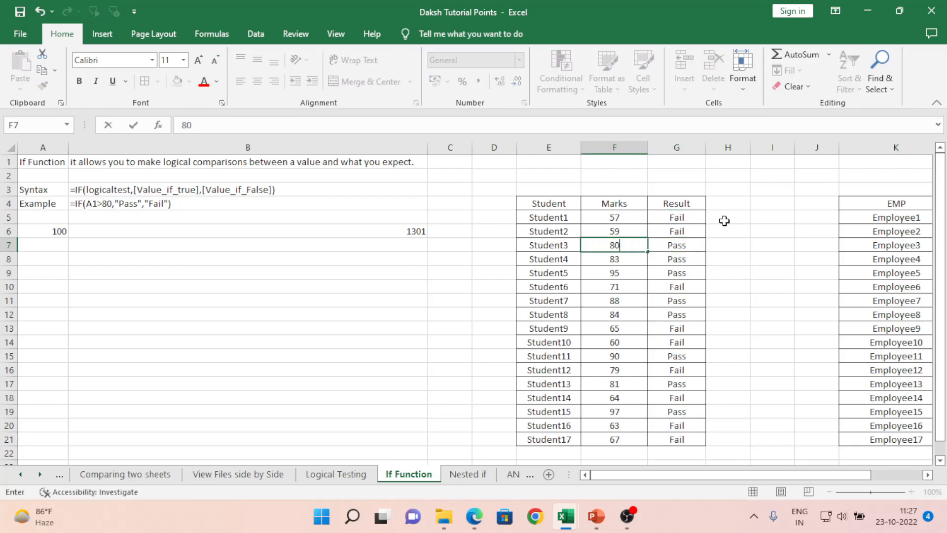
key(Return)
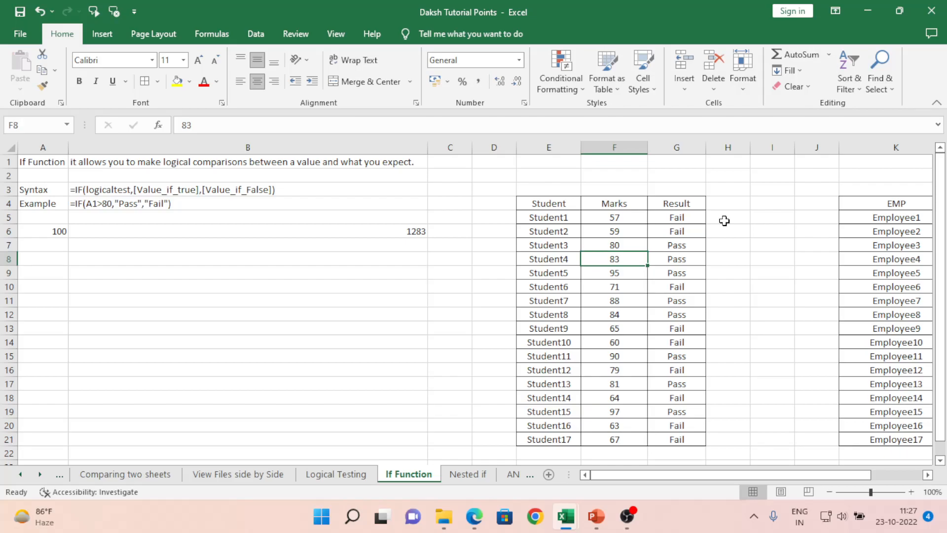
key(Up)
text(79)
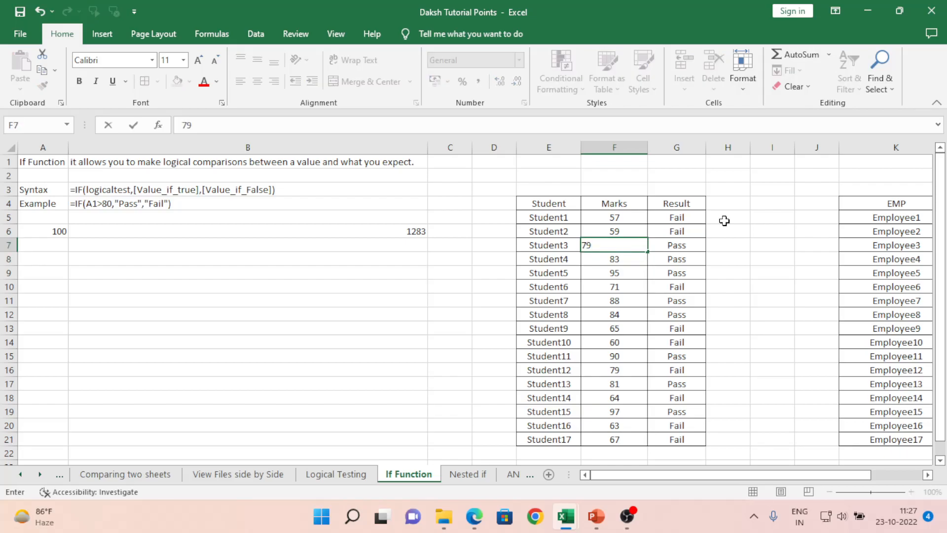
key(Return)
key(Up)
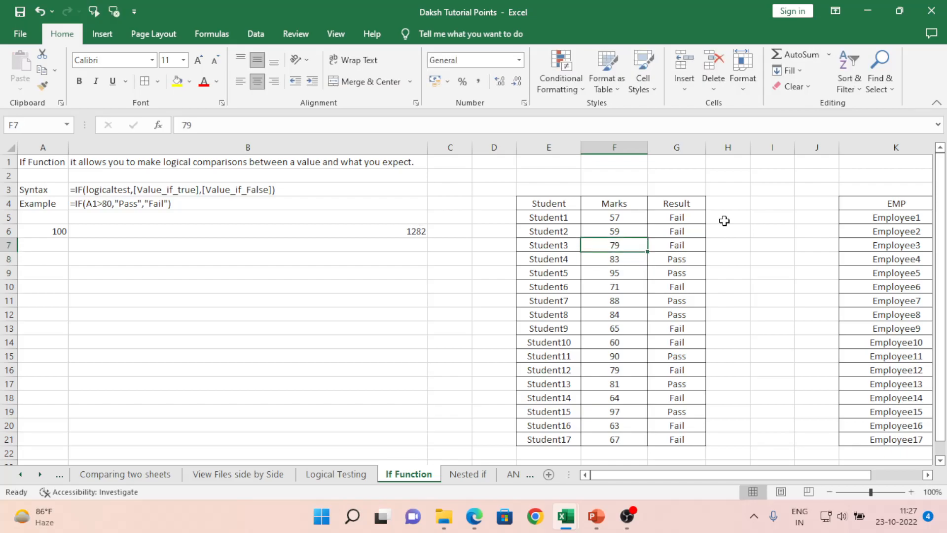
- Inspect the arguments of the IF formula in cell G5 in edit mode, keeping the formula as it is
key(Right)
key(Up)
key(Up)
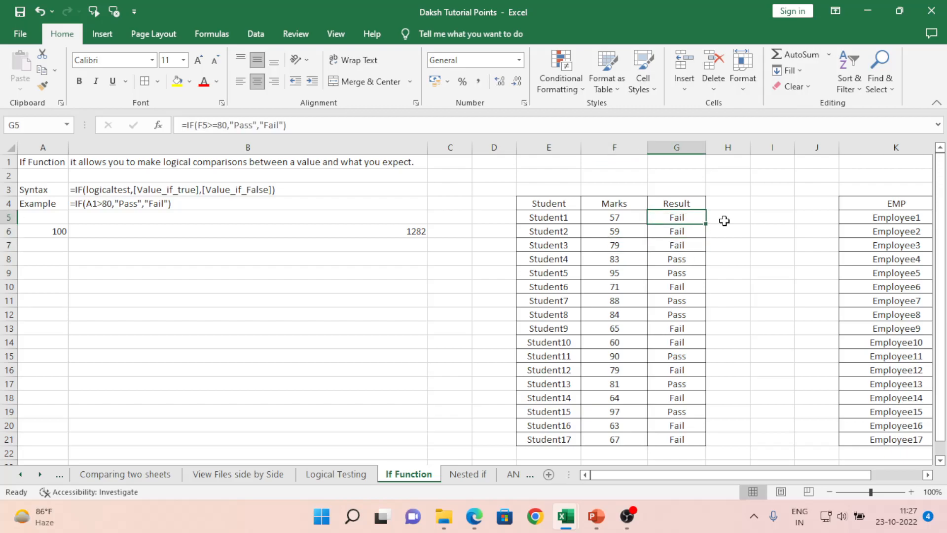
key(F2)
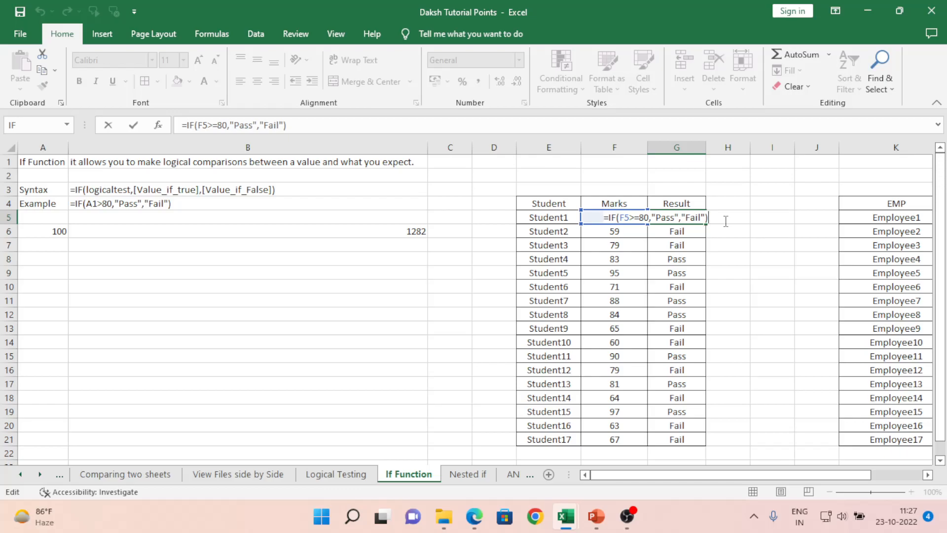
key(ctrl+Return)
- Go to the employee table and select Employee1's empty Result cell, M5
key(Right)
key(Right)
key(Right)
key(Right)
key(Right)
key(Right)
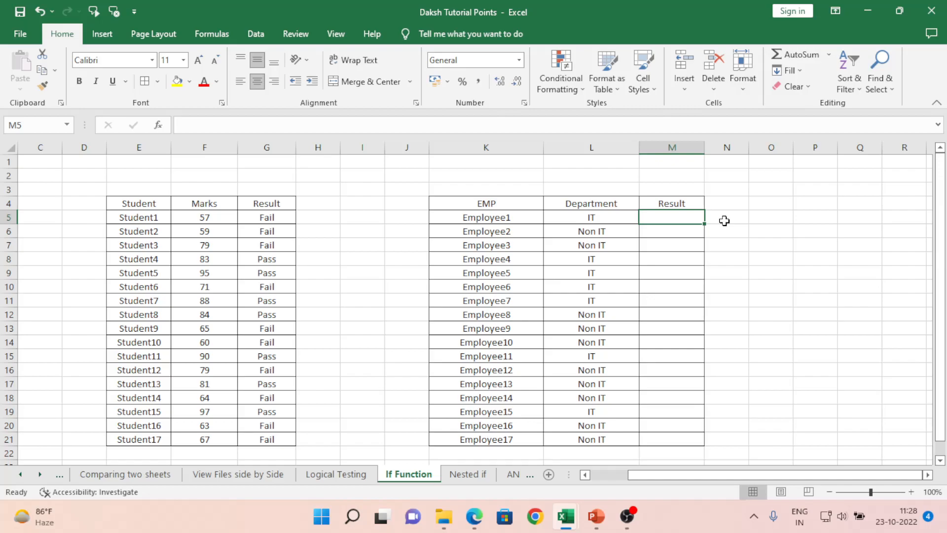
text(=)
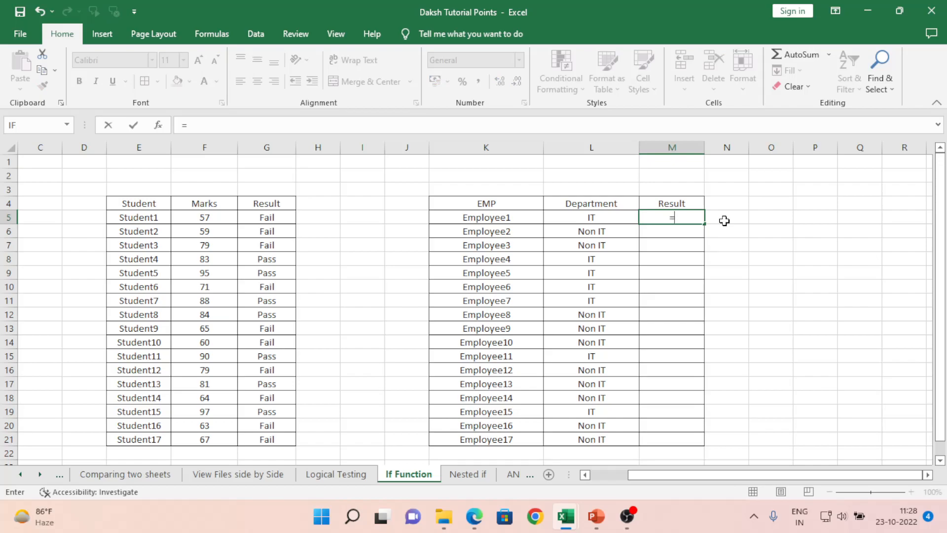
key(Left)
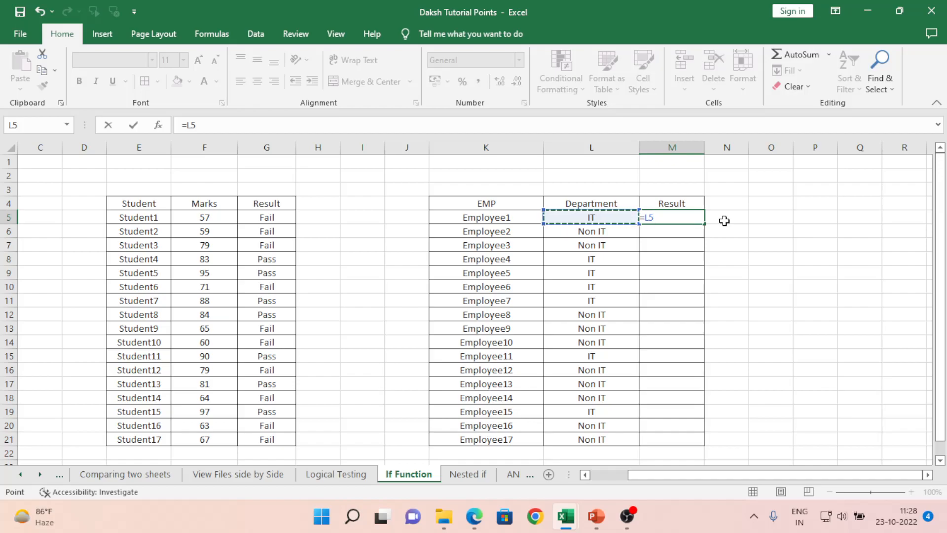
text(=)
text("I)
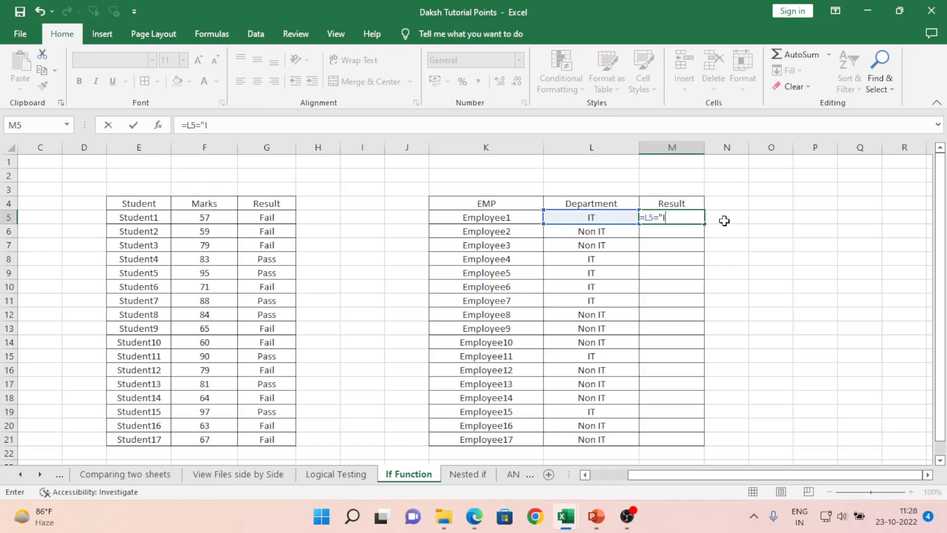
text(T",)
key(Escape)
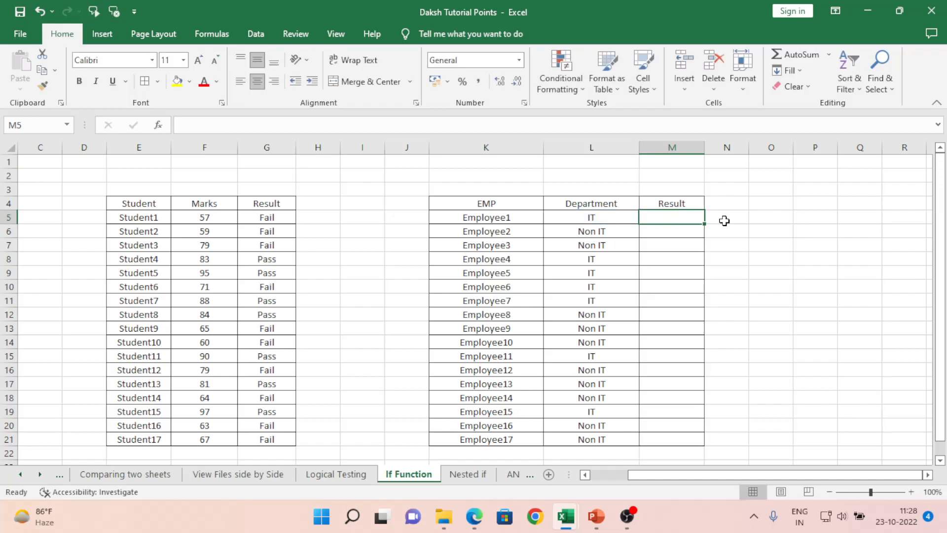
- Enter an IF formula in M5 returning "Floor 5" when L5 equals "IT" and otherwise "Floor1to4", accepting the proposed typo correction
text(=if)
key(Tab)
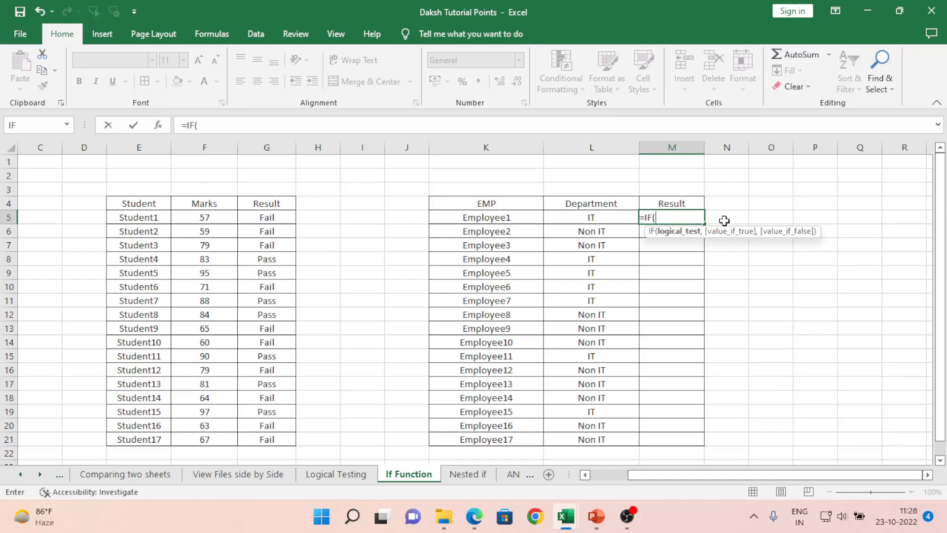
key(Left)
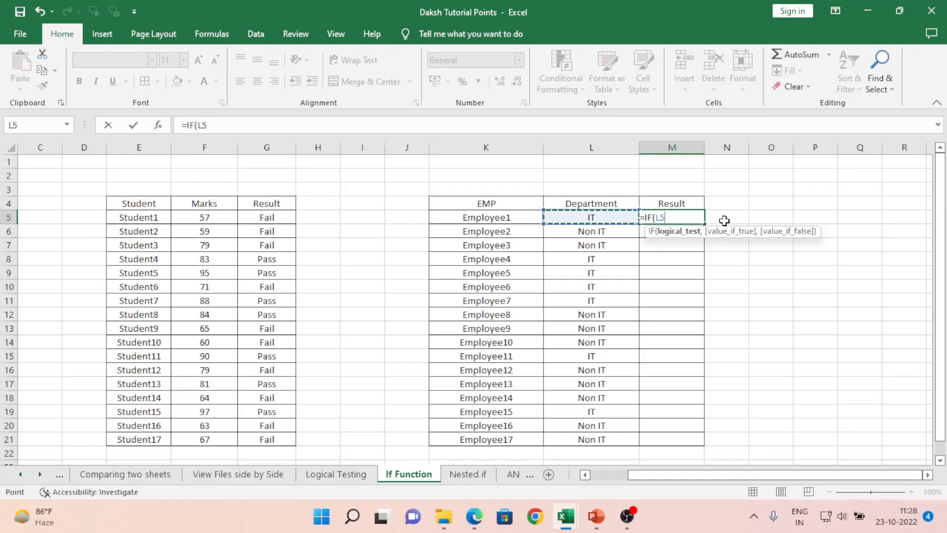
text(="IT",)
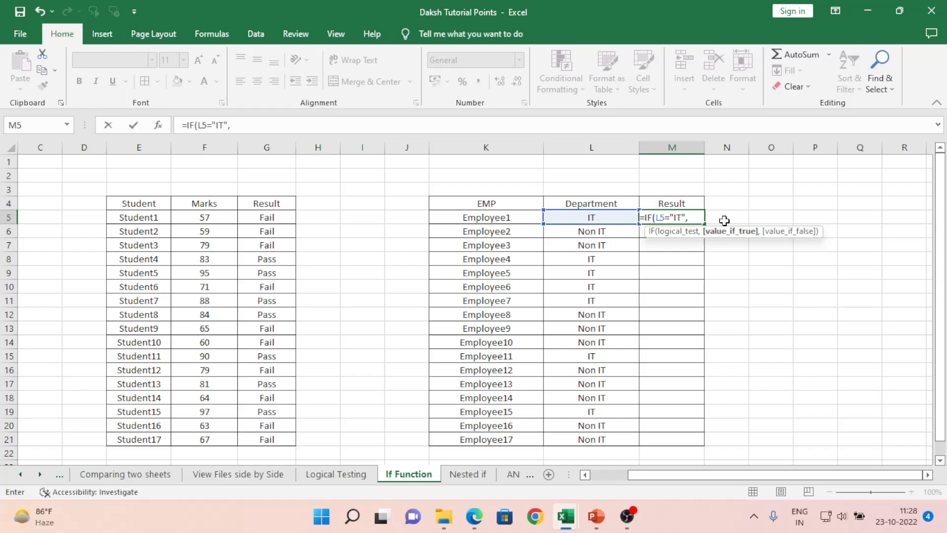
text("Floor 5)
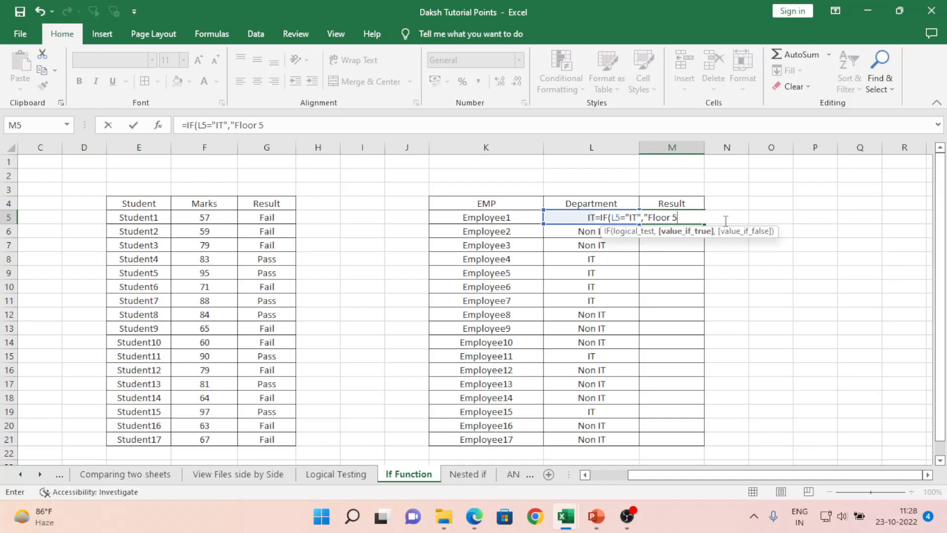
text(",)
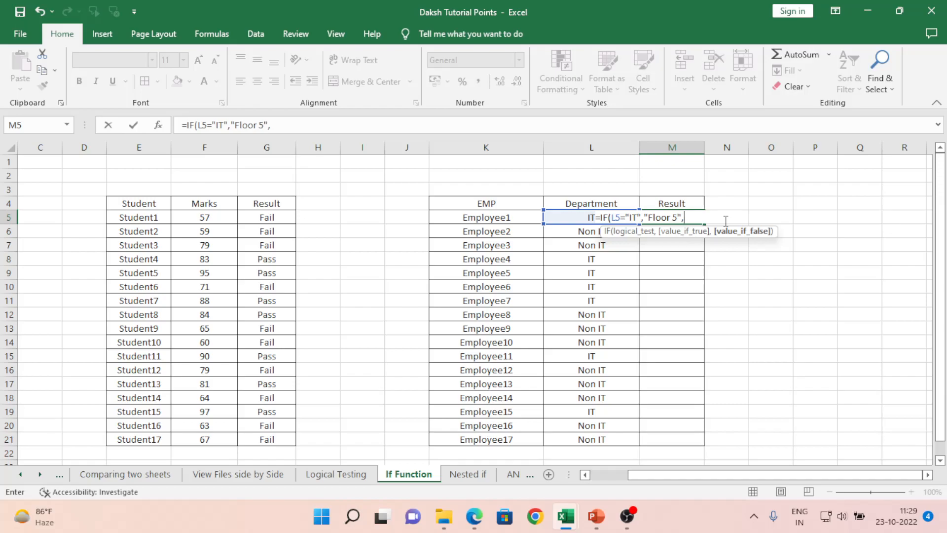
text(Floor)
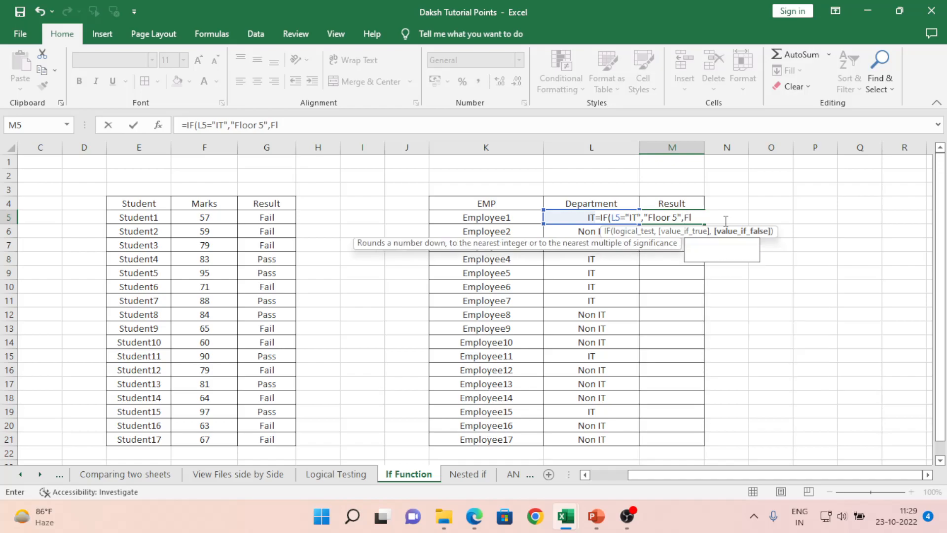
text( 1)
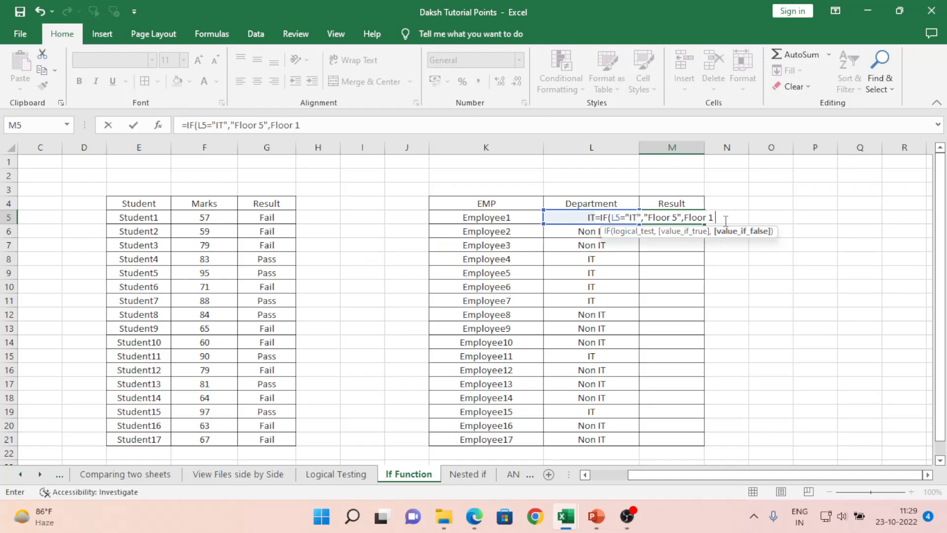
text( to 4"))
key(Return)
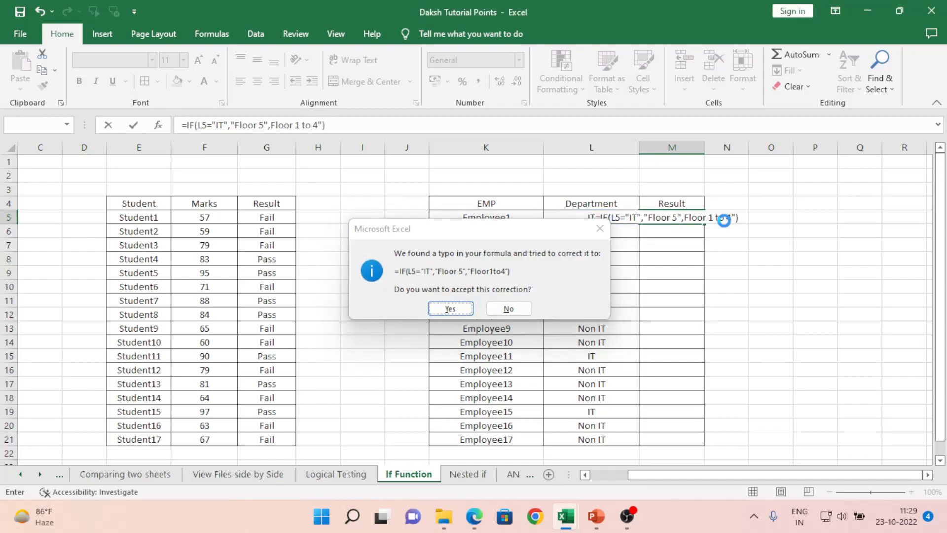
key(Return)
key(Up)
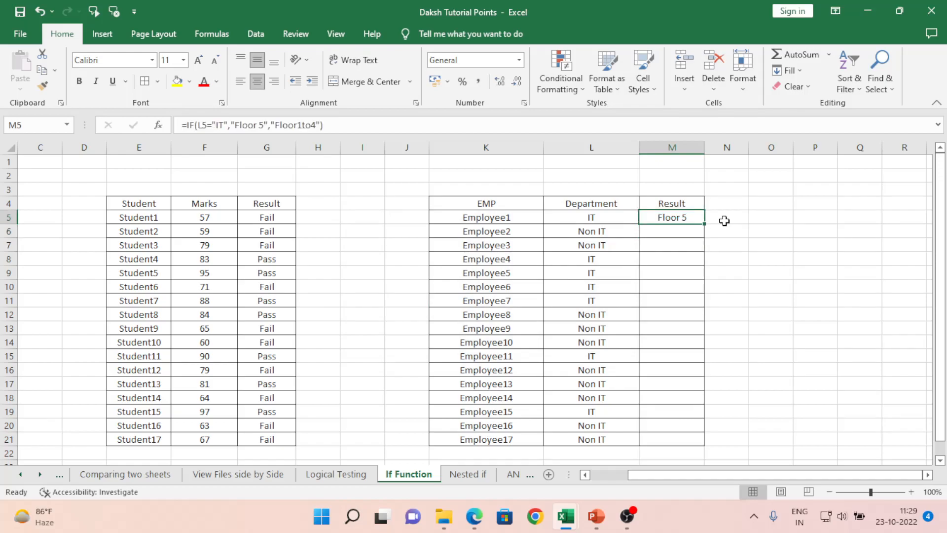
- Edit the formula in M5 so its value-if-false text reads "Floor 1 to 4" with spaces
key(ctrl+c)
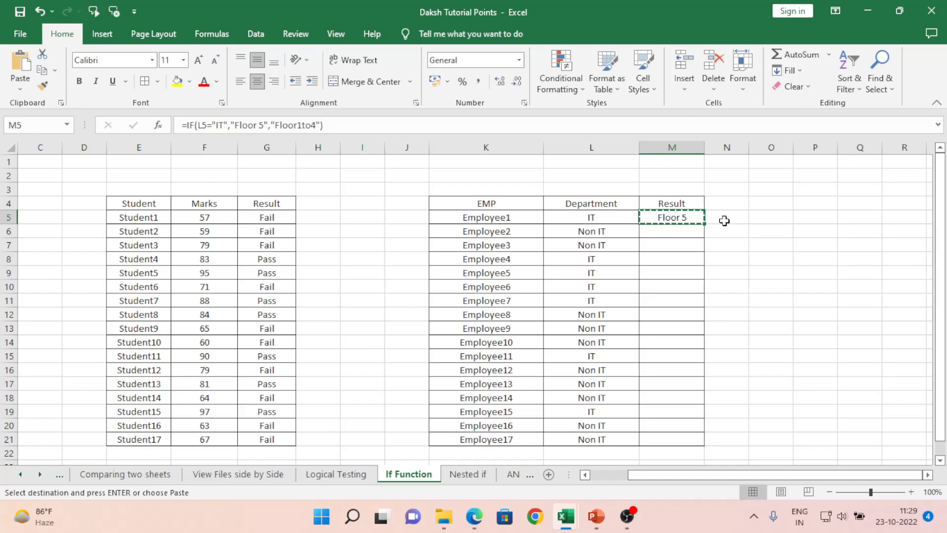
key(Left)
key(F2)
key(ctrl+v)
key(Left)
key(Right)
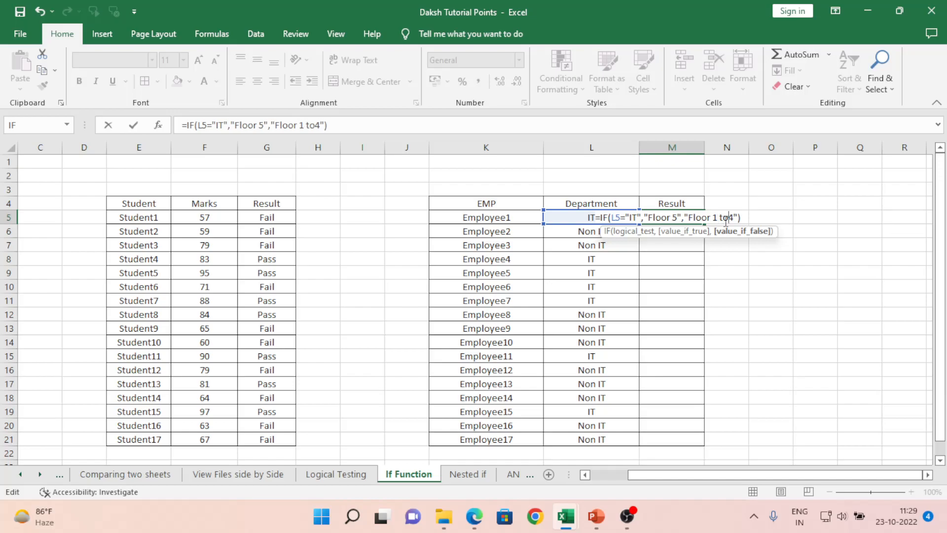
key(Return)
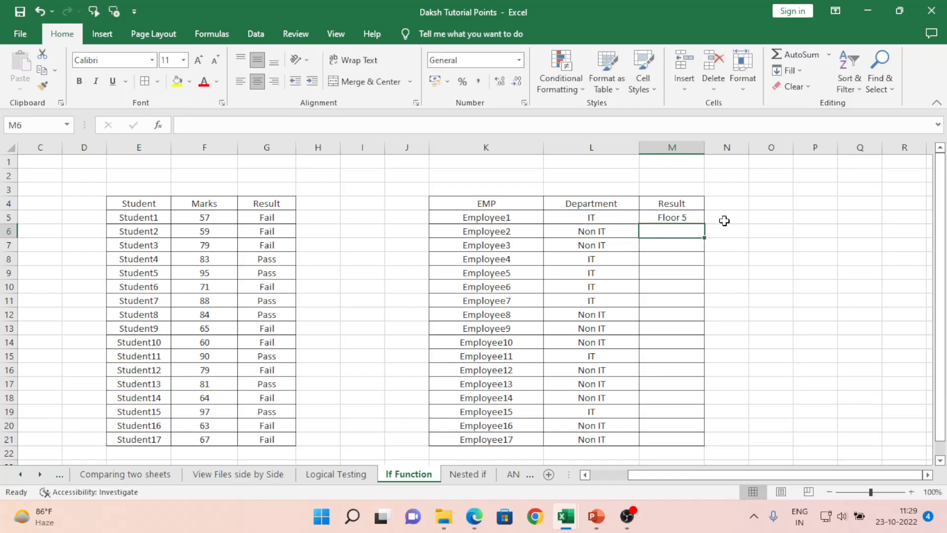
- Copy the formula in M5 down the employee table's Result column through M21
key(Up)
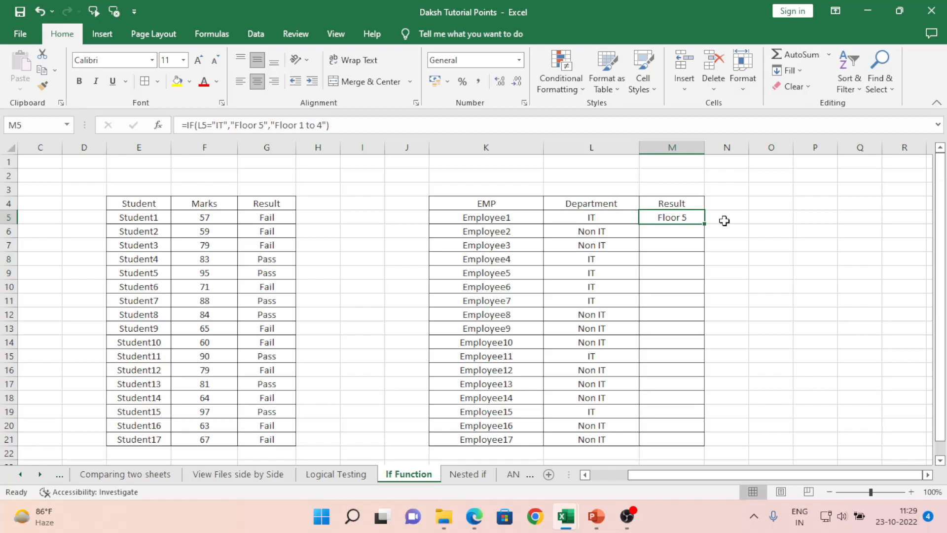
key(ctrl+c)
key(shift+Down)
key(shift+Down)
key(shift+Down)
key(shift+Down)
key(shift+Down)
key(shift+Down)
key(shift+Down)
key(shift+Down)
key(shift+Down)
key(shift+Down)
key(shift+Down)
key(shift+Down)
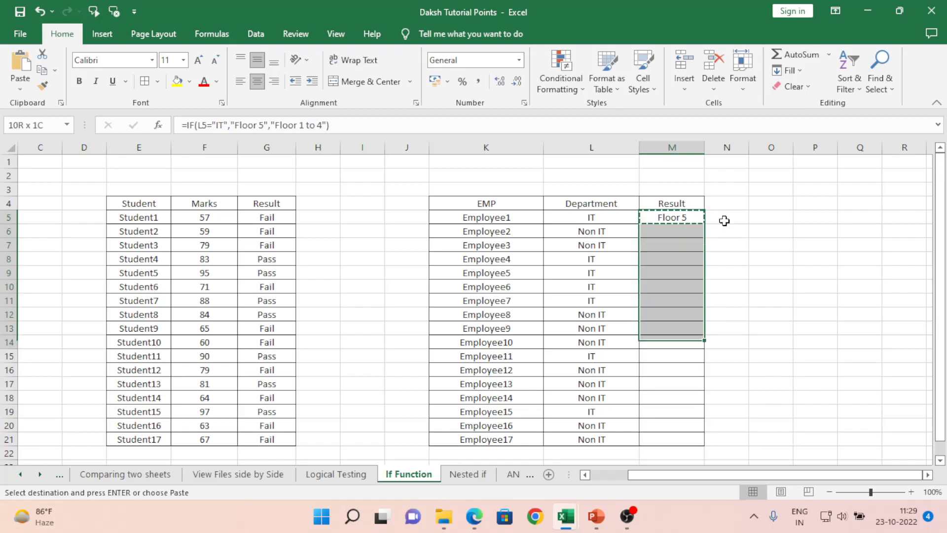
key(shift+Down)
key(shift+Down)
key(shift+Down)
key(shift+Down)
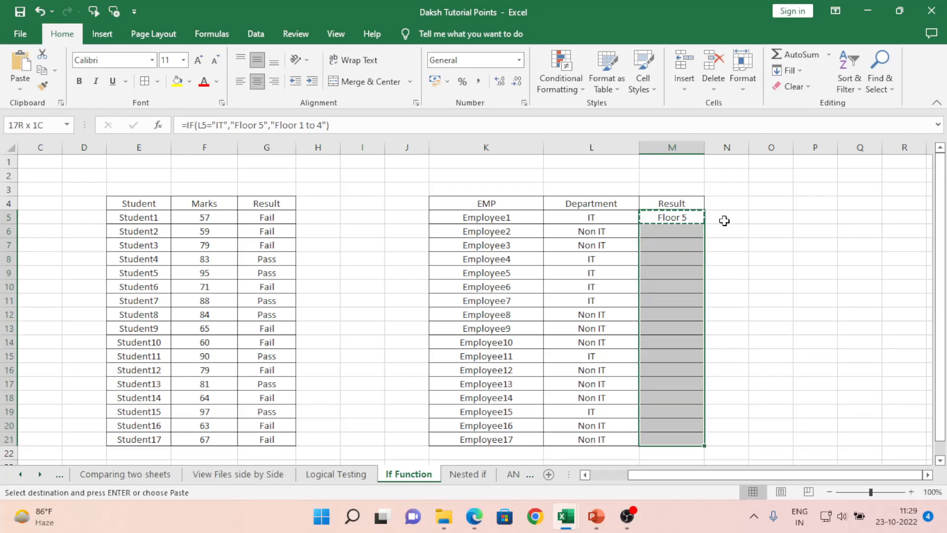
key(ctrl+v)
key(Up)
key(Up)
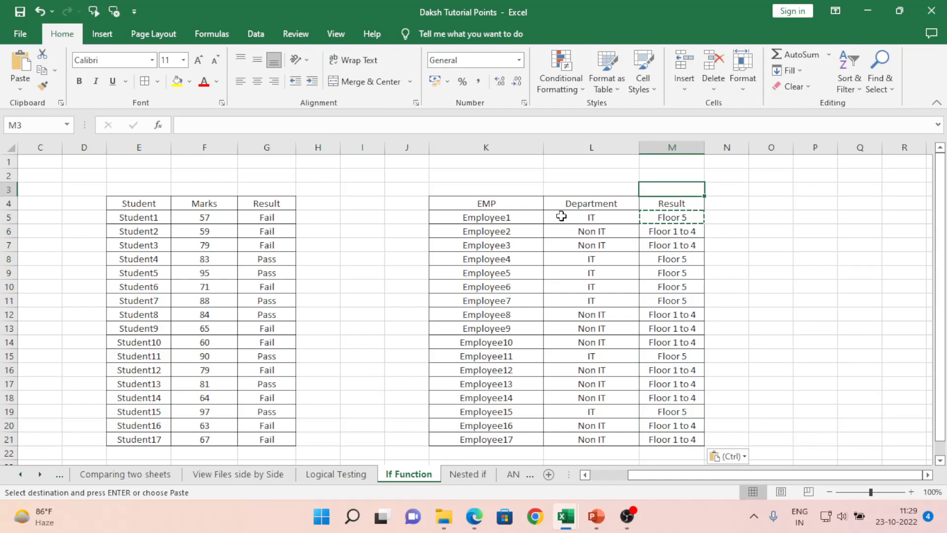
- Widen column M so the floor texts in the employee table's Result column have more room
click(583, 219)
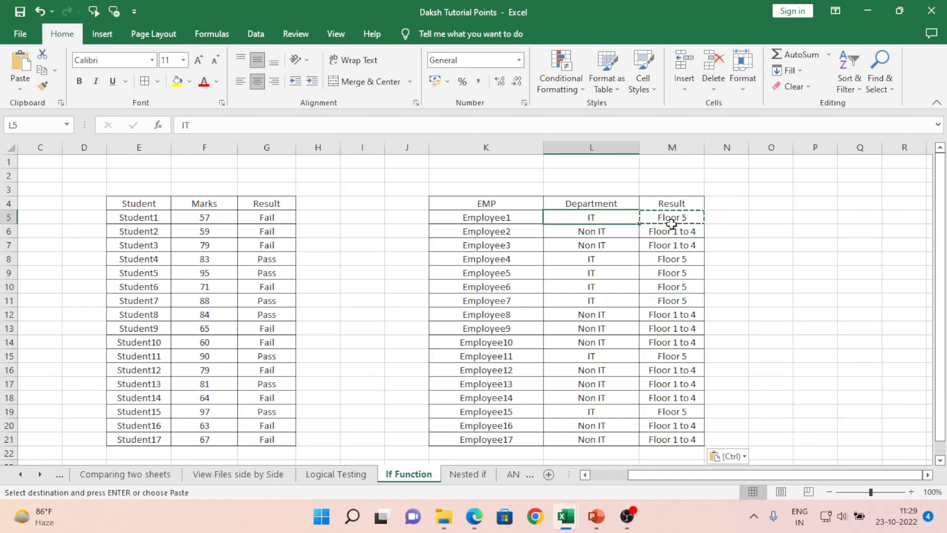
drag(704, 147, 743, 150)
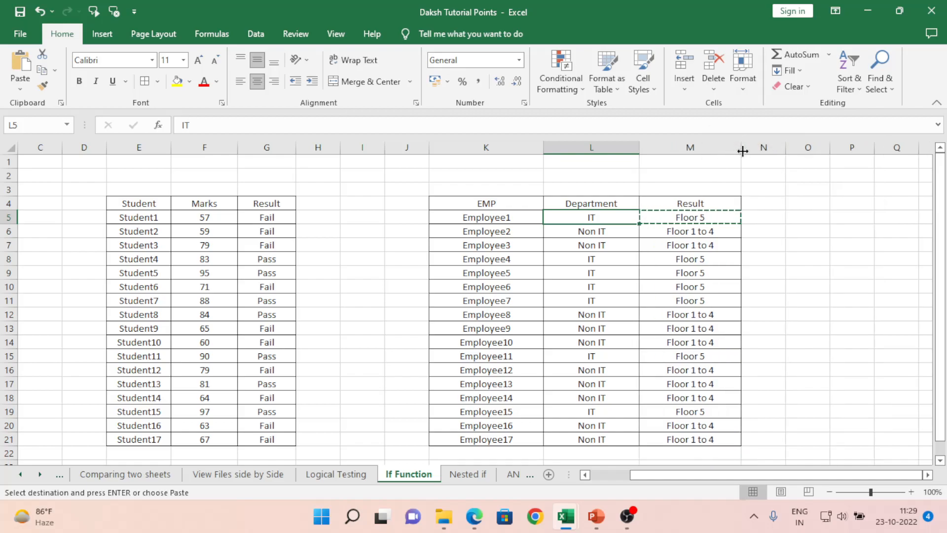
click(662, 331)
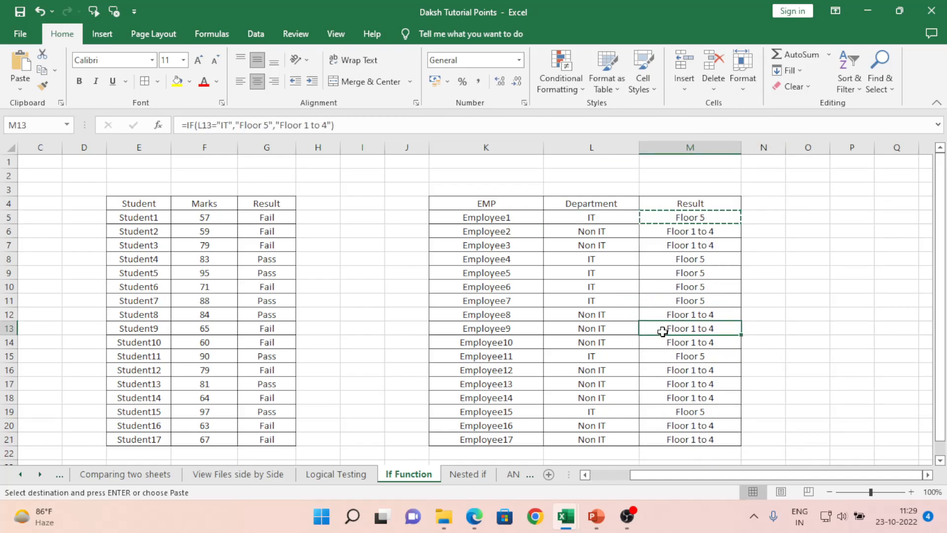
- Review the employee table's Department and Result columns from the header row down to Employee17
key(Left)
key(Left)
key(ctrl+Up)
key(Right)
key(Left)
key(Right)
key(Right)
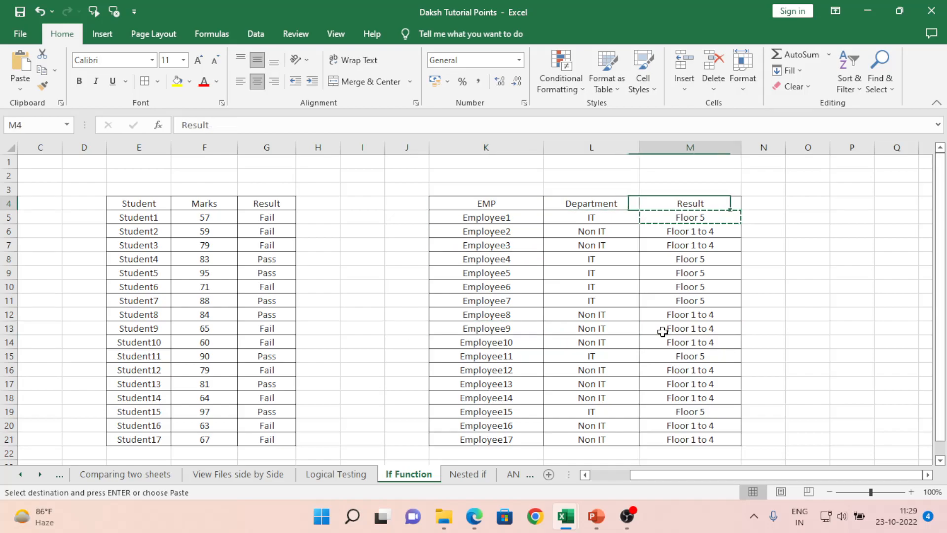
key(Down)
key(ctrl+Down)
key(Left)
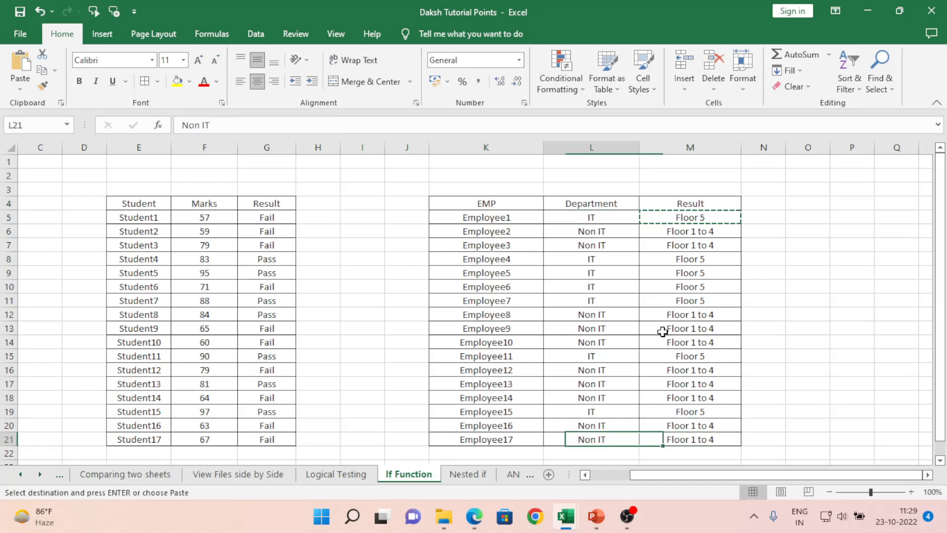
- Return to cell A1 of the If Function sheet and cancel the pending copy selection
key(Home)
key(ctrl+Up)
key(ctrl+Up)
key(ctrl+Up)
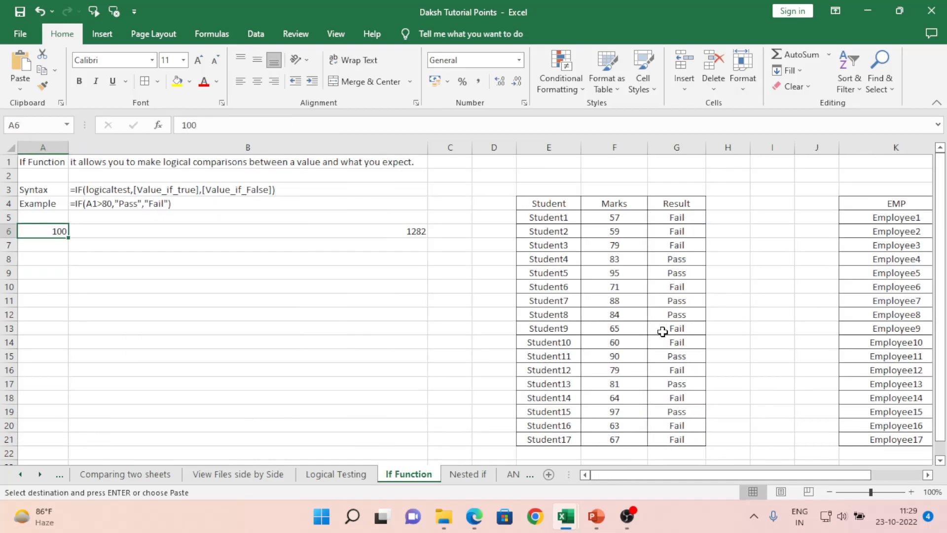
key(Escape)
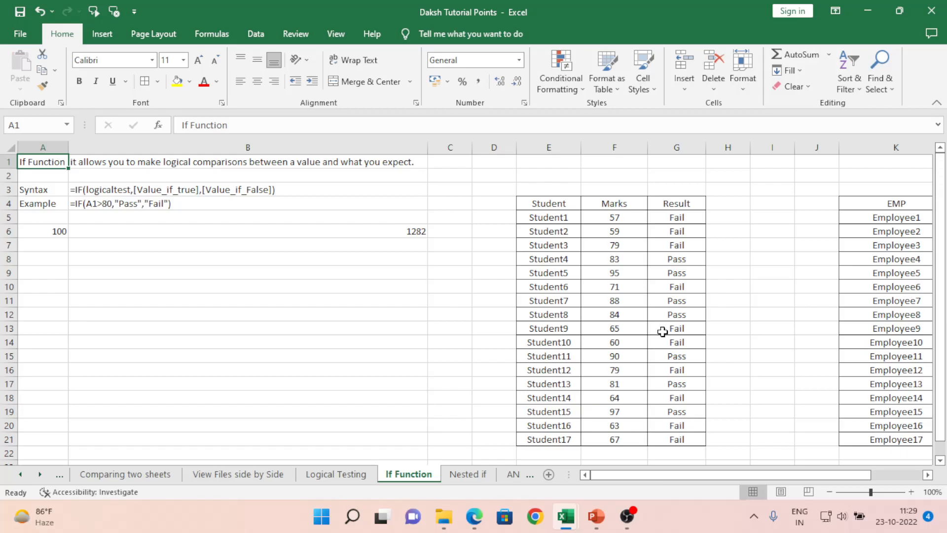